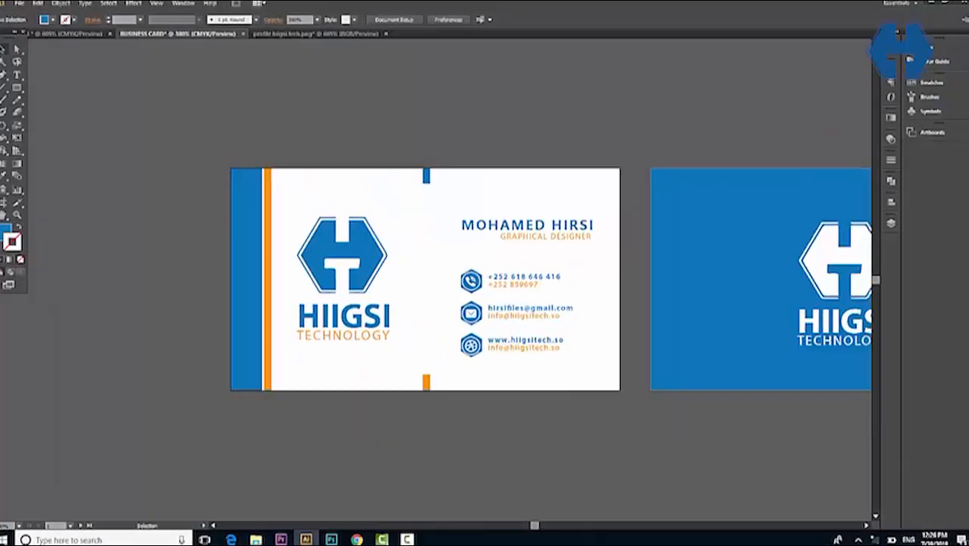
{"action": "scroll", "coordinate": [463, 521], "scroll_direction": "right", "scroll_amount": 5}
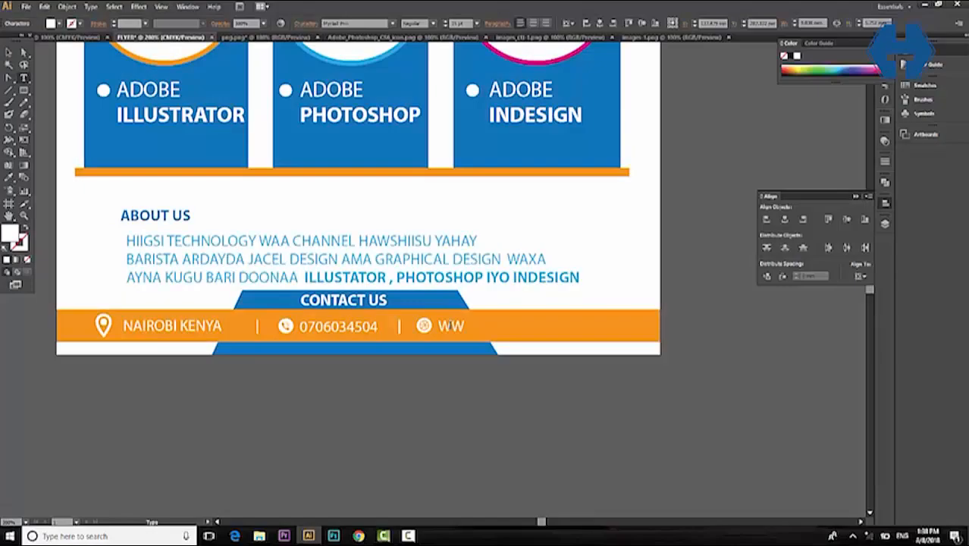
{"action": "type", "text": ".HIIGSITECH."}
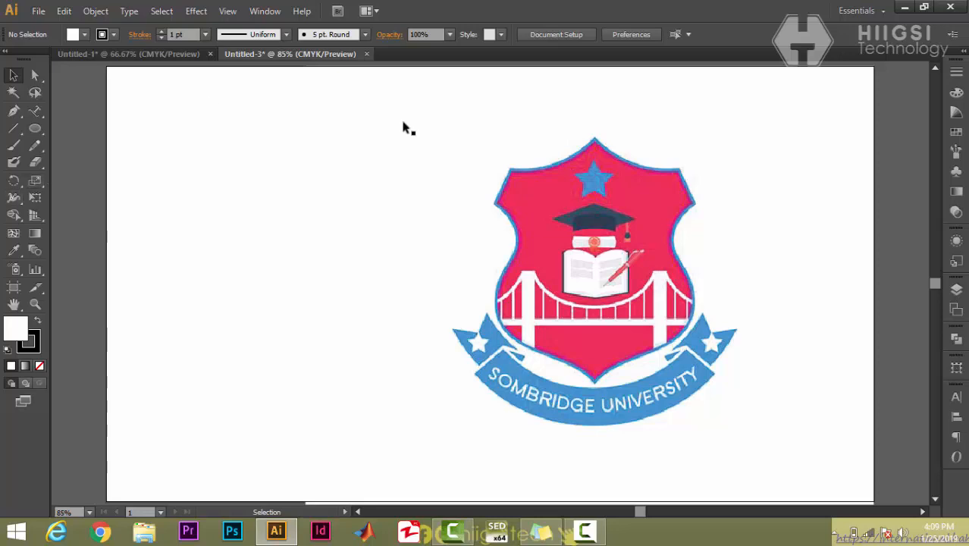
- Reduce the opacity of the placed Sombridge University logo image to 60% and deselect it
{"action": "left_click", "coordinate": [653, 270]}
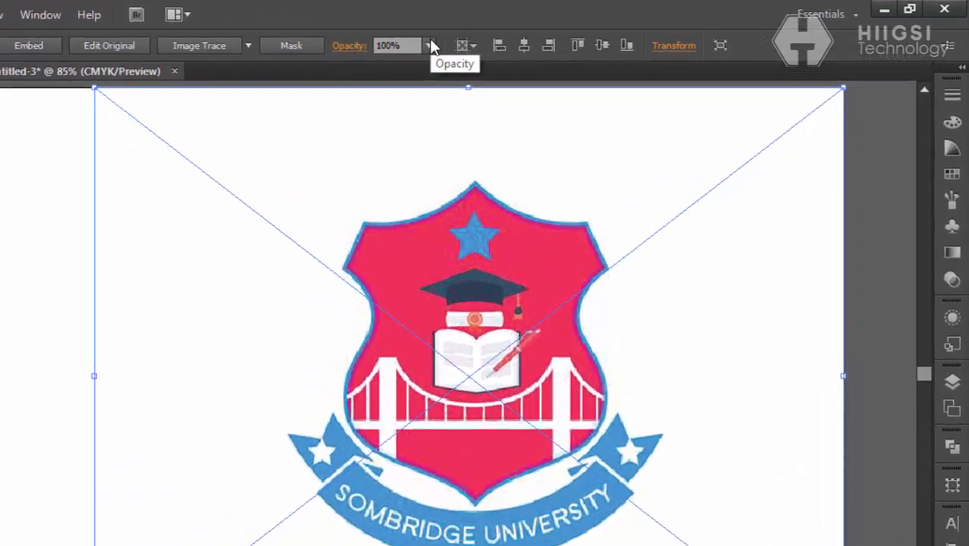
{"action": "left_click", "coordinate": [431, 47]}
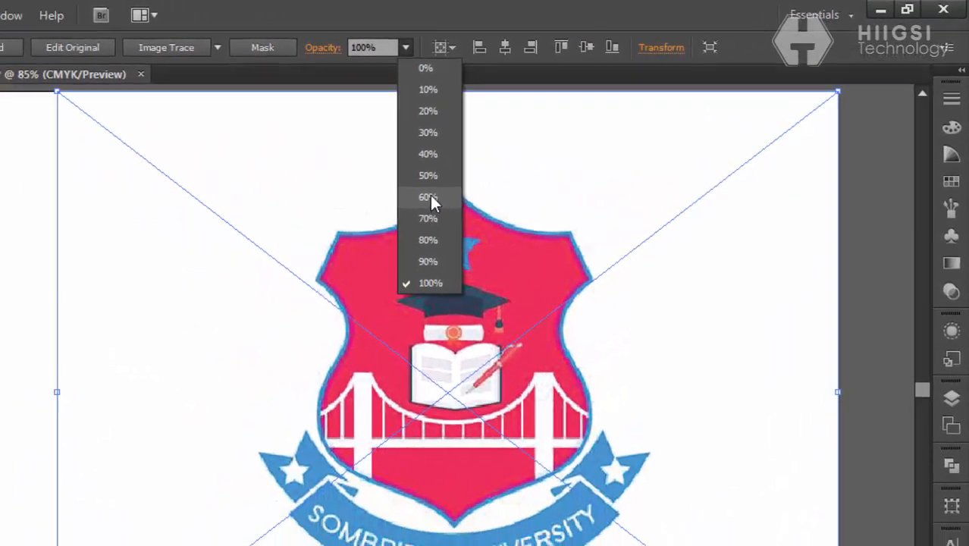
{"action": "left_click", "coordinate": [453, 197]}
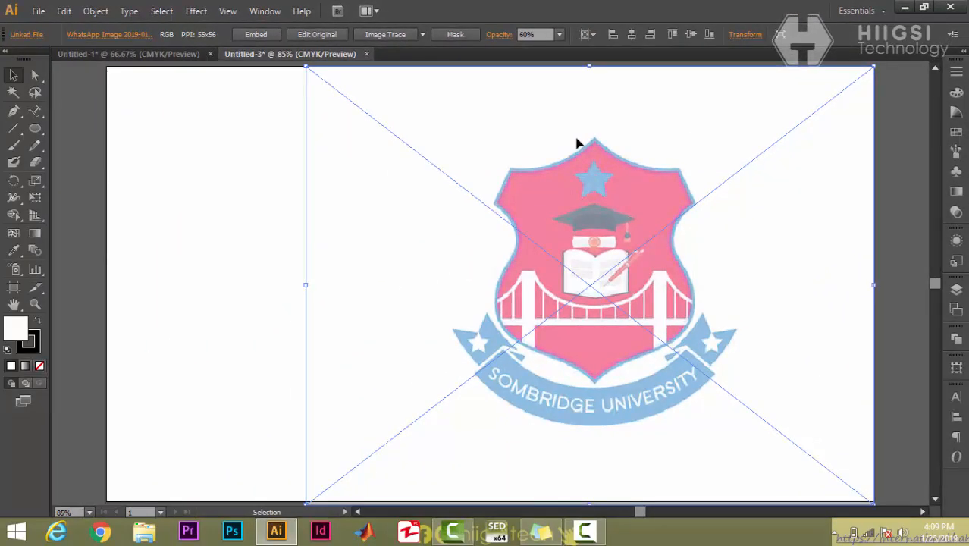
{"action": "left_click", "coordinate": [247, 213]}
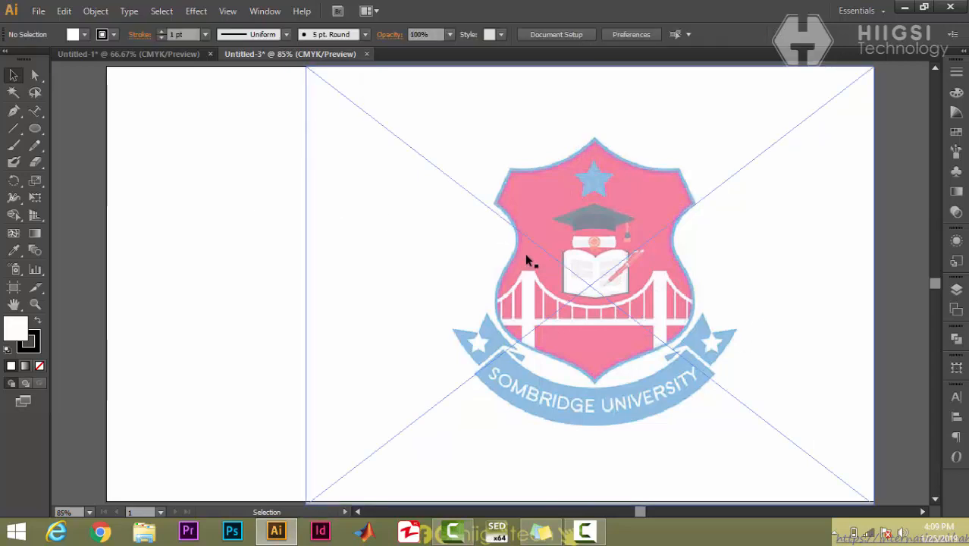
- Lock the faded logo image so that it serves as a fixed tracing reference
{"action": "left_click", "coordinate": [569, 205]}
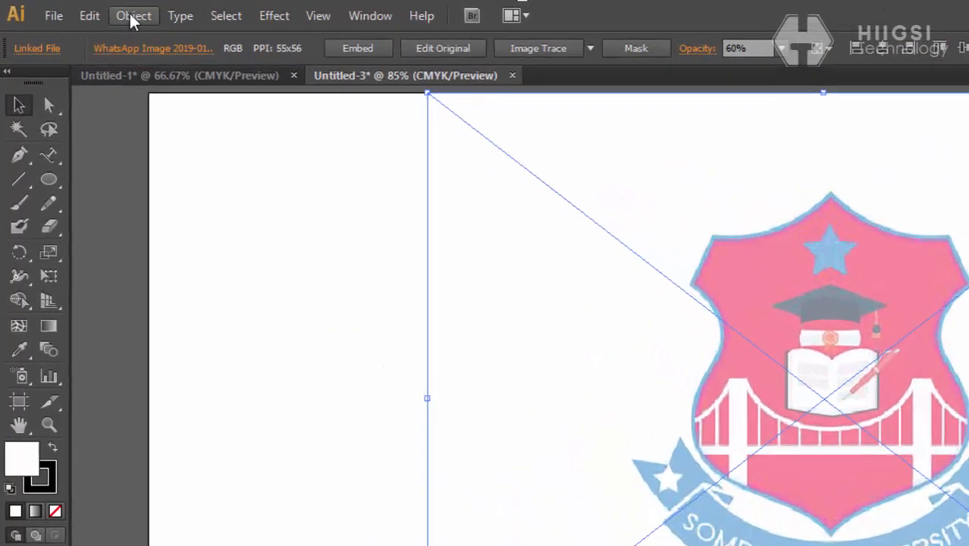
{"action": "left_click", "coordinate": [133, 16]}
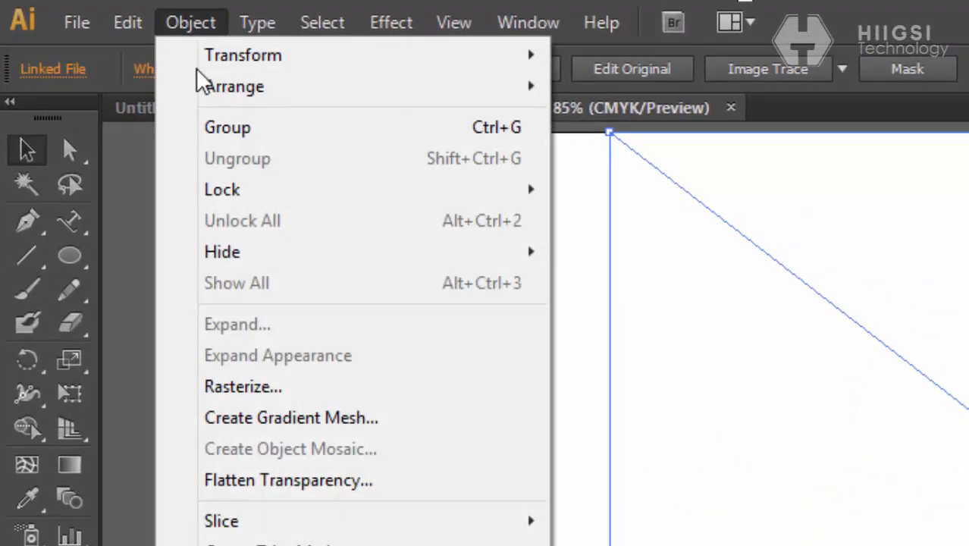
{"action": "mouse_move", "coordinate": [273, 195]}
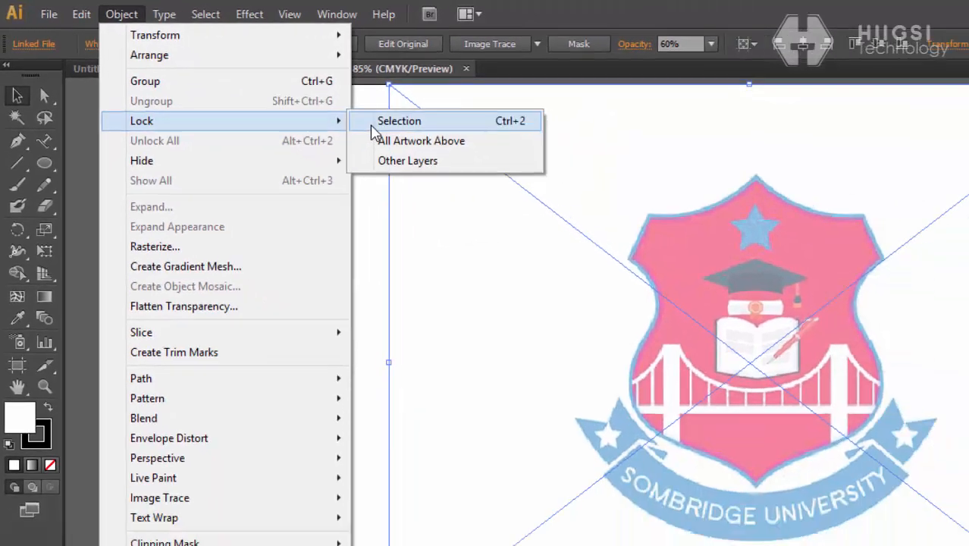
{"action": "left_click", "coordinate": [372, 125]}
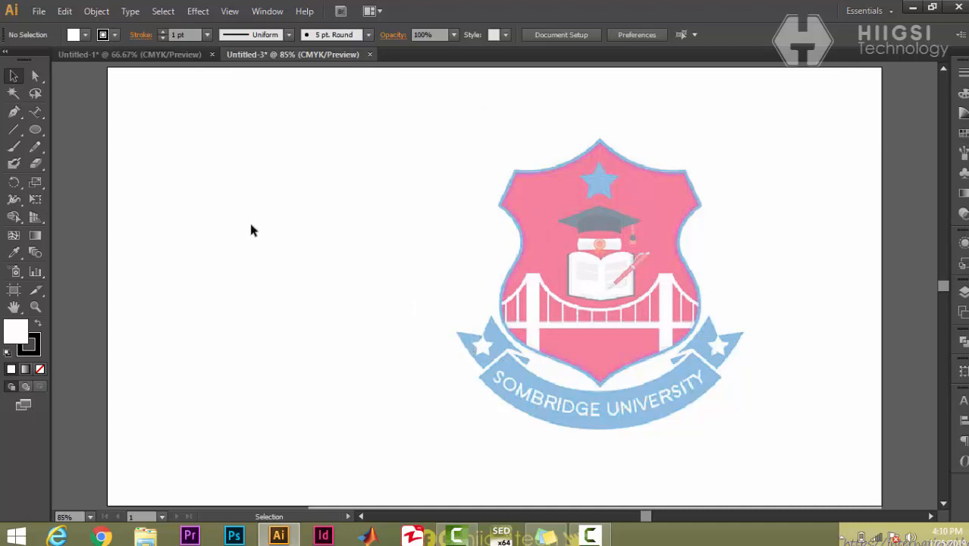
- Show the rulers and place a vertical guide through the shield's centre at its top and bottom tips
{"action": "key", "text": "ctrl+r"}
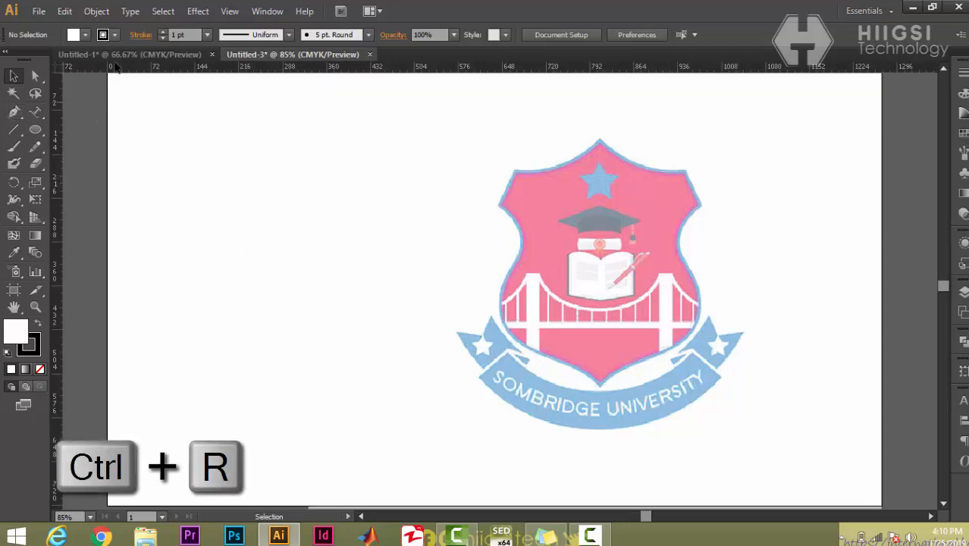
{"action": "left_click", "coordinate": [231, 14]}
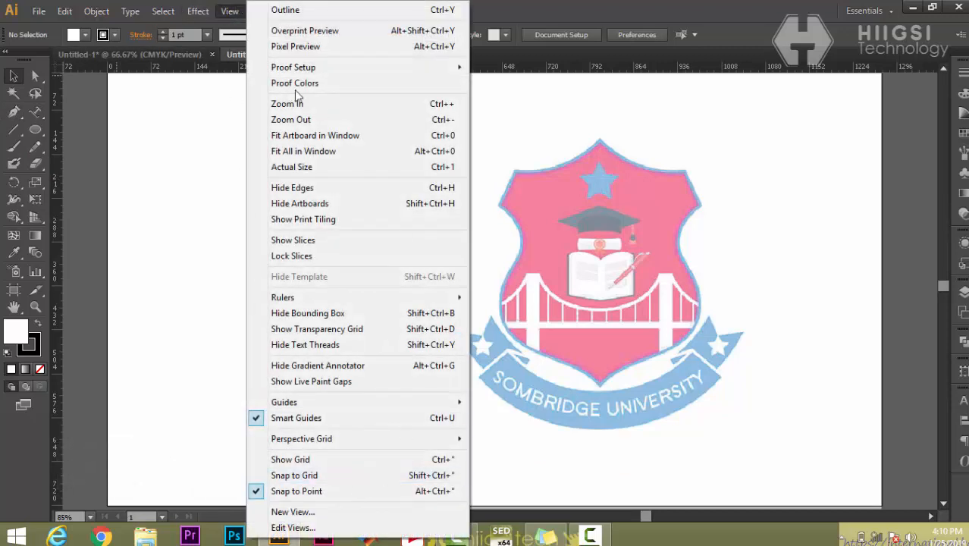
{"action": "left_click", "coordinate": [159, 238]}
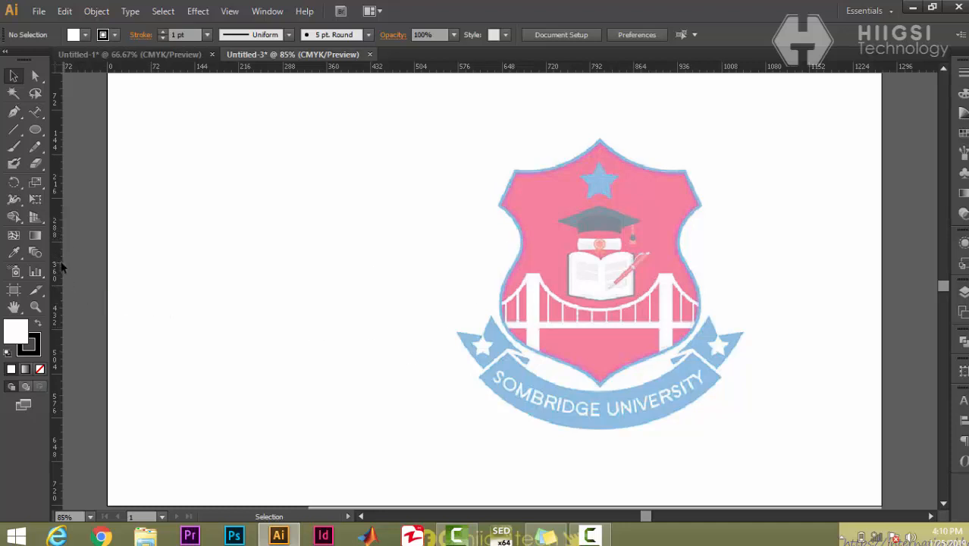
{"action": "left_click_drag", "start_coordinate": [61, 266], "coordinate": [82, 265]}
{"action": "left_click_drag", "start_coordinate": [598, 216], "coordinate": [601, 215]}
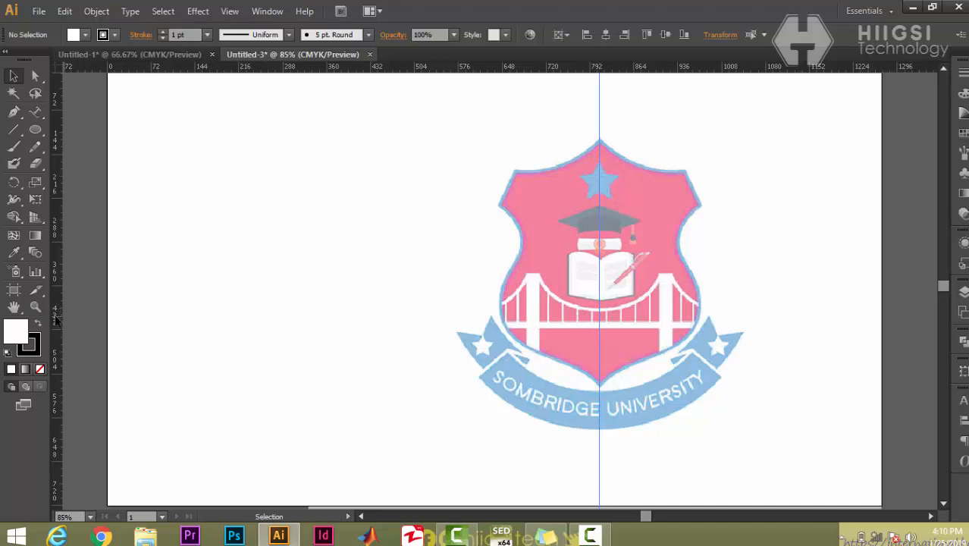
- Place two more vertical guides, one at the shield's left inward waist and one at its outermost left corner
{"action": "left_click_drag", "start_coordinate": [60, 320], "coordinate": [60, 322]}
{"action": "left_click_drag", "start_coordinate": [136, 320], "coordinate": [523, 329]}
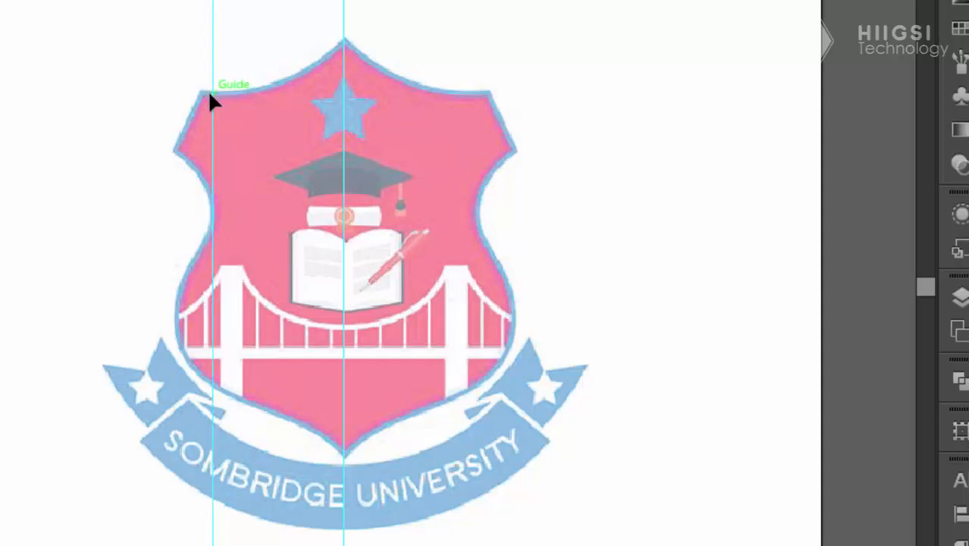
{"action": "left_click", "coordinate": [213, 212]}
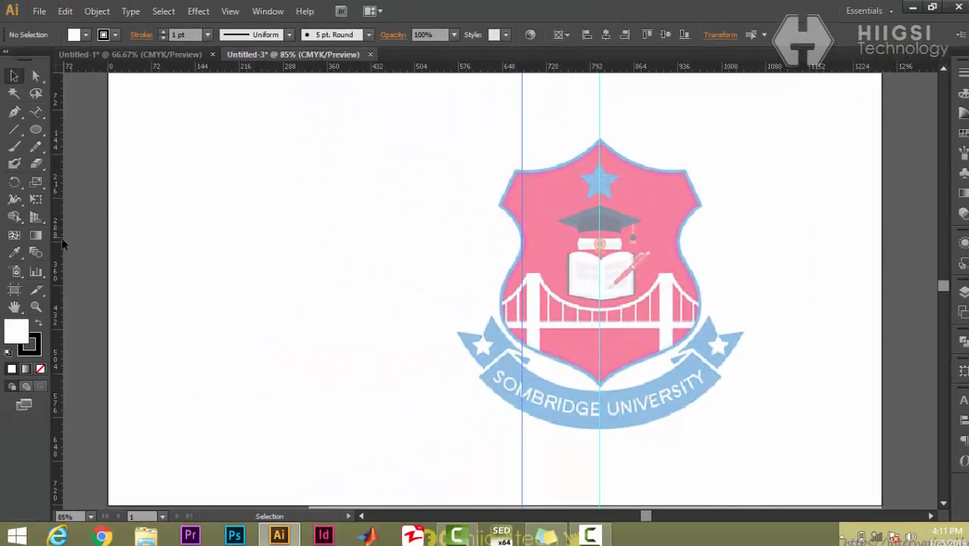
{"action": "left_click_drag", "start_coordinate": [481, 269], "coordinate": [499, 269]}
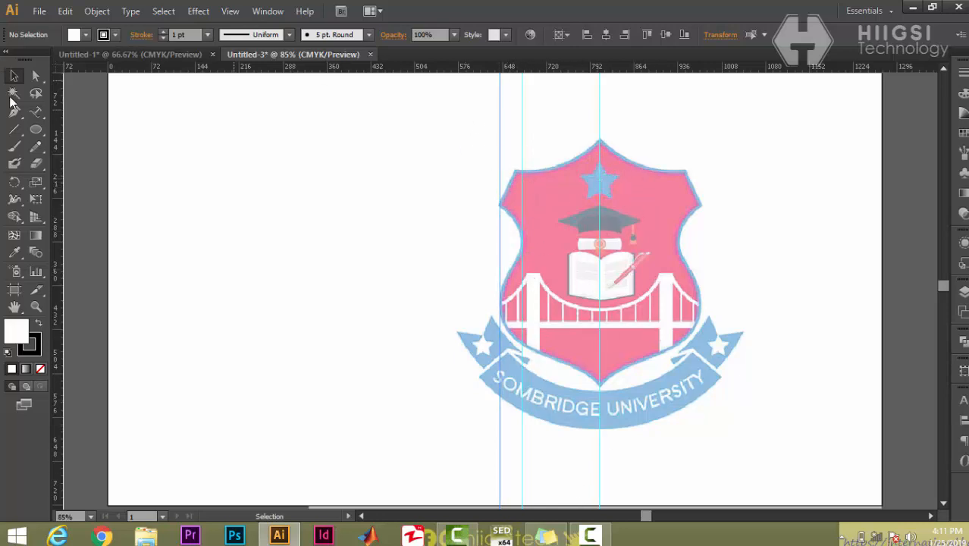
- With the Pen tool, trace the shield's upper-left edge from the top tip along the curve to the shoulder and straight to the outer corner
{"action": "key", "text": "y"}
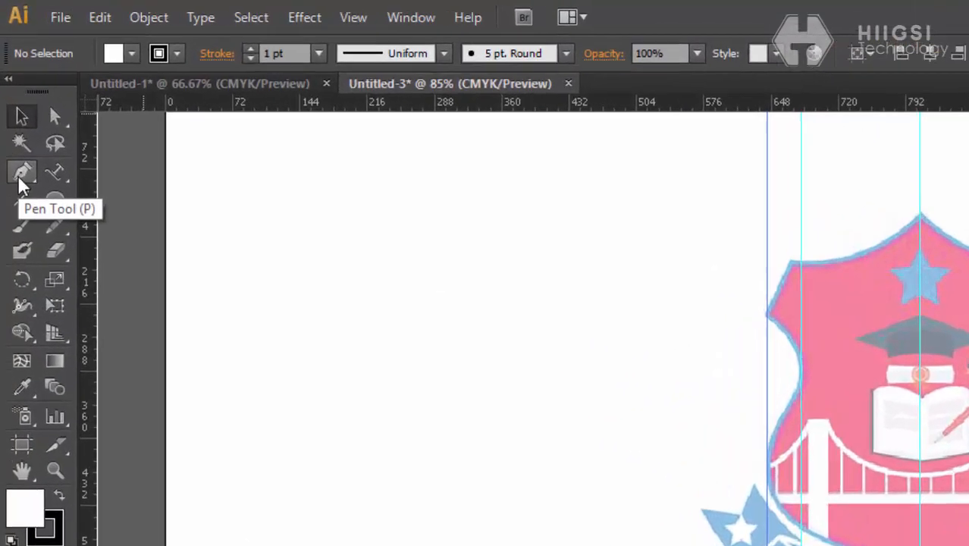
{"action": "left_click", "coordinate": [17, 115]}
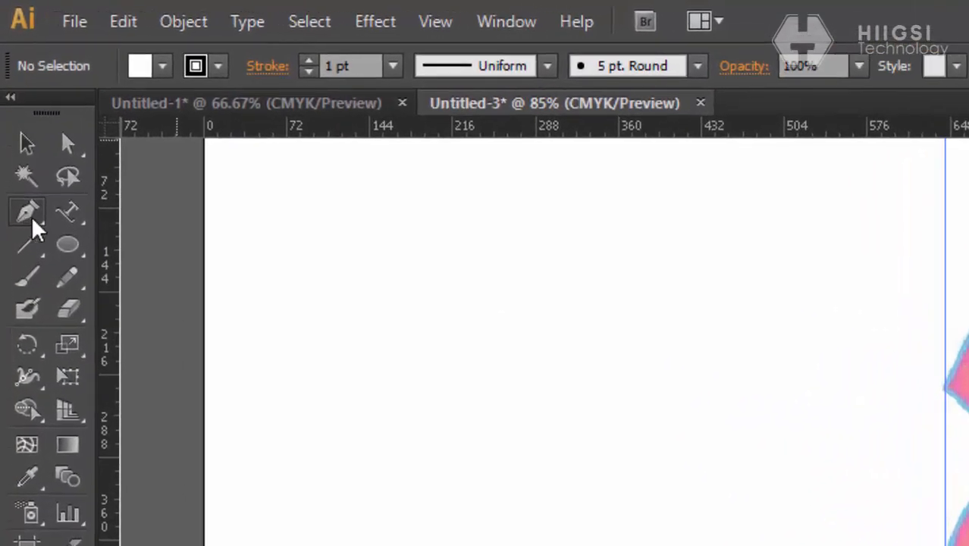
{"action": "left_click", "coordinate": [26, 214]}
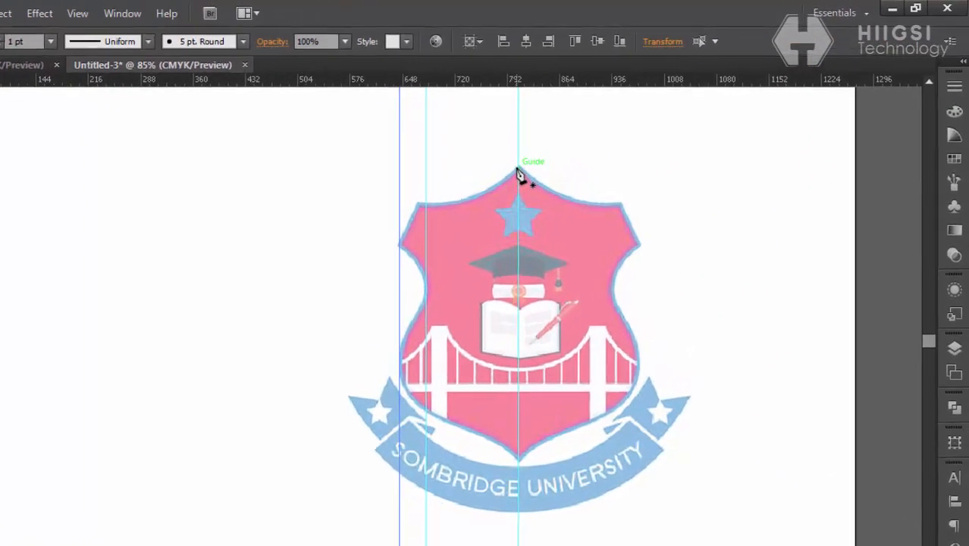
{"action": "left_click", "coordinate": [518, 174]}
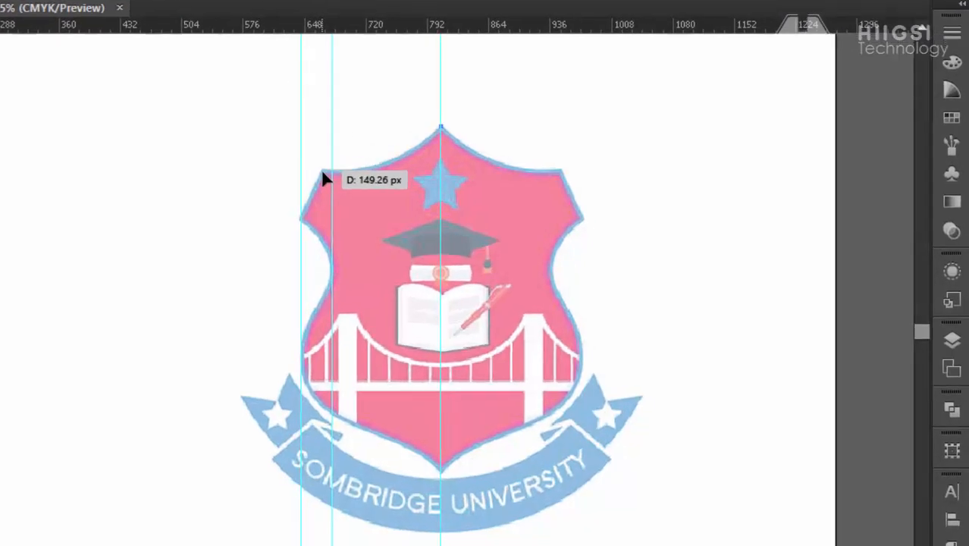
{"action": "left_click_drag", "start_coordinate": [321, 173], "coordinate": [236, 160]}
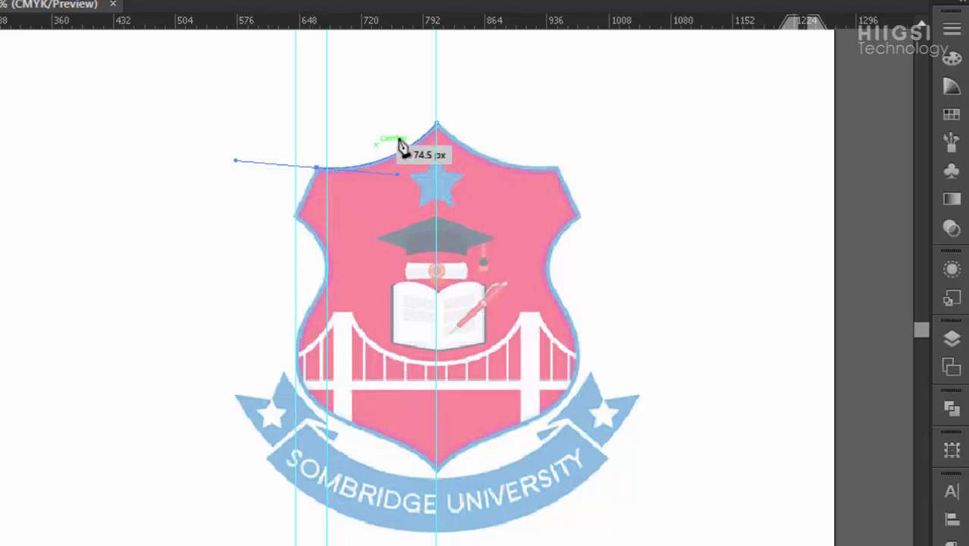
{"action": "left_click_drag", "start_coordinate": [436, 123], "coordinate": [358, 168]}
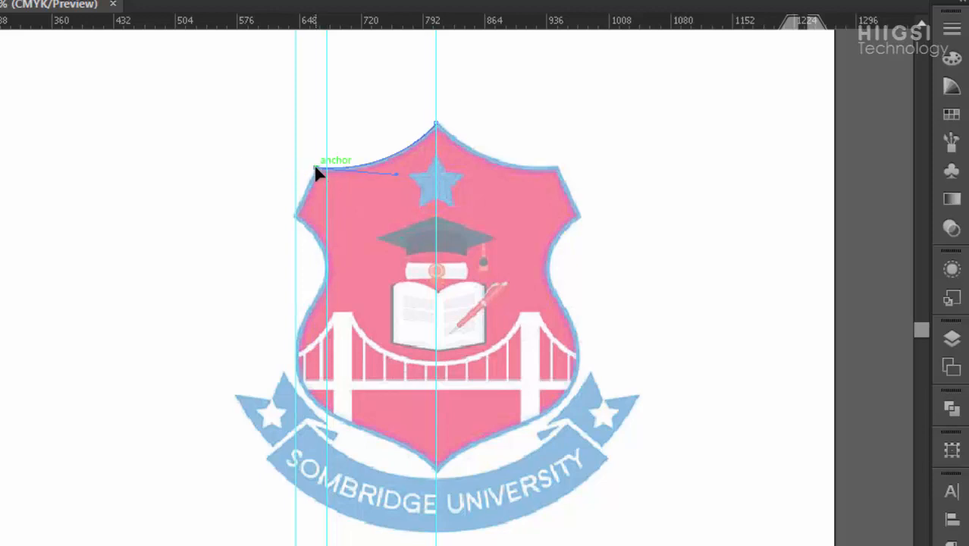
{"action": "left_click", "coordinate": [295, 215]}
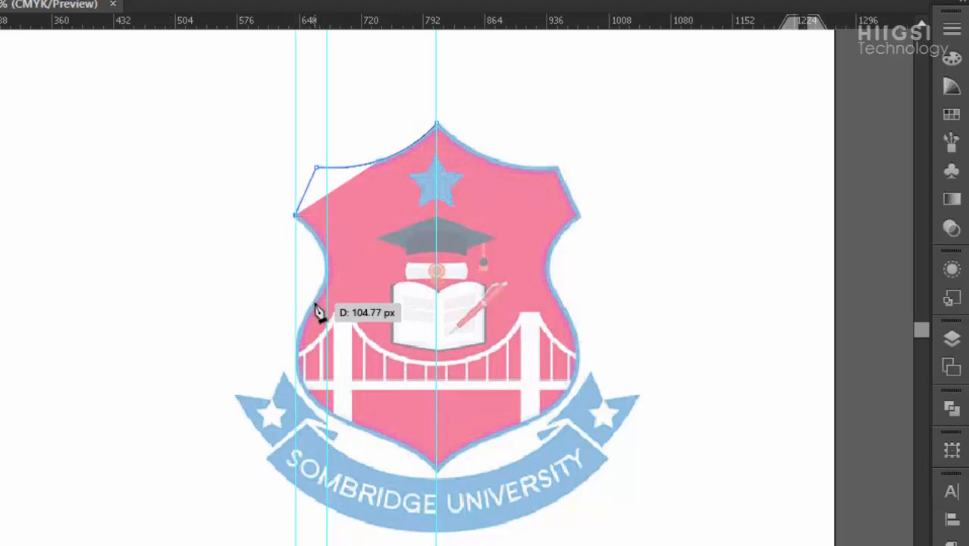
- Continue the path in curves around the left waist to the shield's bottom tip and close the half-shield at the top tip
{"action": "left_click_drag", "start_coordinate": [312, 302], "coordinate": [277, 355]}
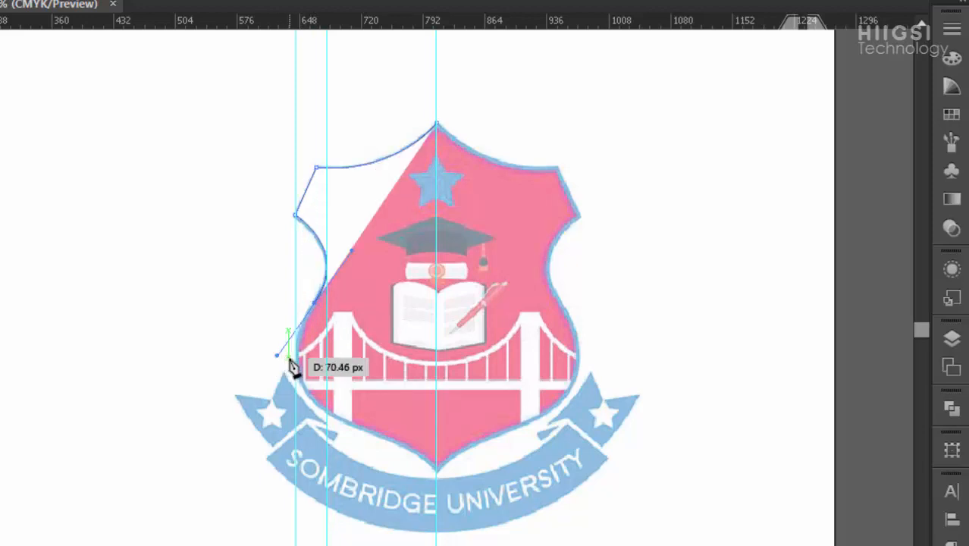
{"action": "left_click", "coordinate": [438, 471]}
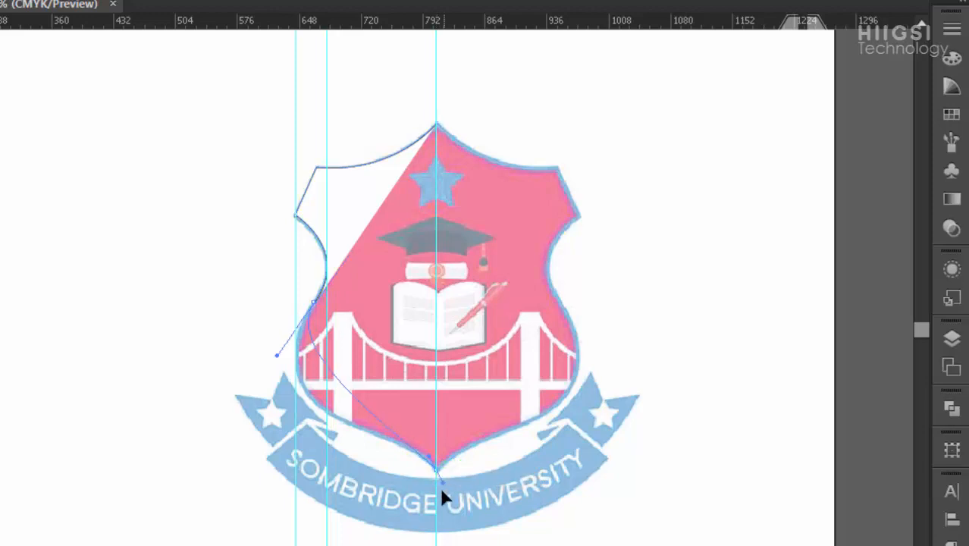
{"action": "left_click_drag", "start_coordinate": [443, 497], "coordinate": [450, 500]}
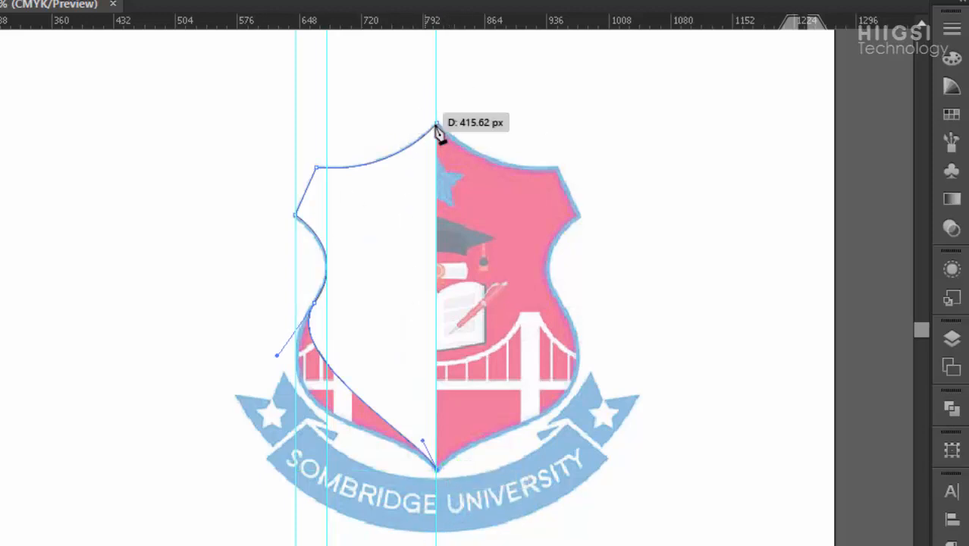
{"action": "left_click", "coordinate": [438, 126]}
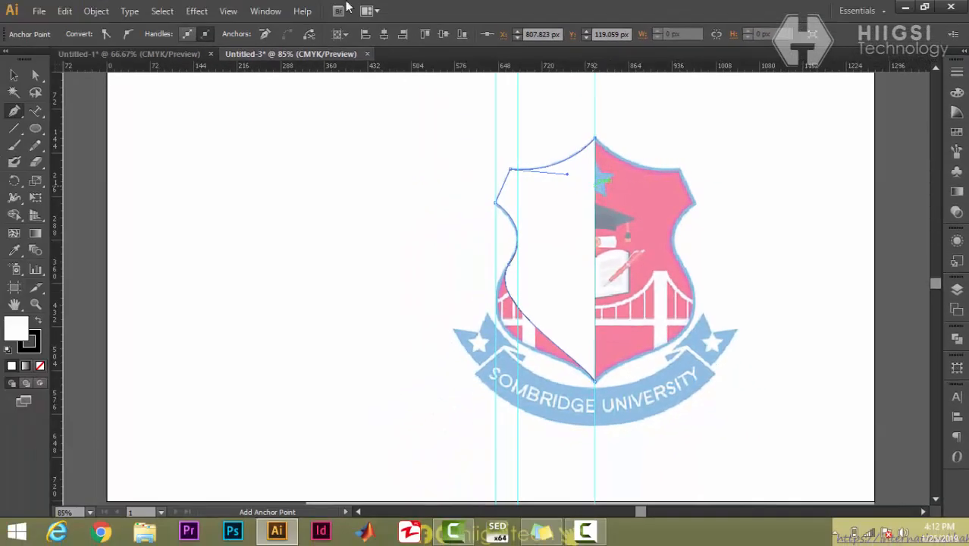
- Reshape the half-shield's lower-left curve with the handles below the waist and at the bottom tip to match the reference outline, and deselect it
{"action": "left_click", "coordinate": [36, 74]}
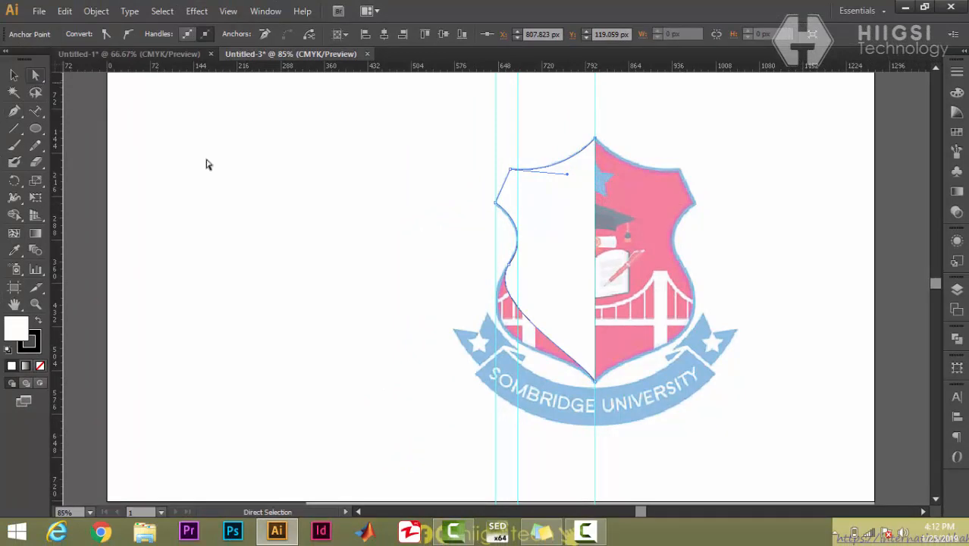
{"action": "left_click", "coordinate": [508, 264]}
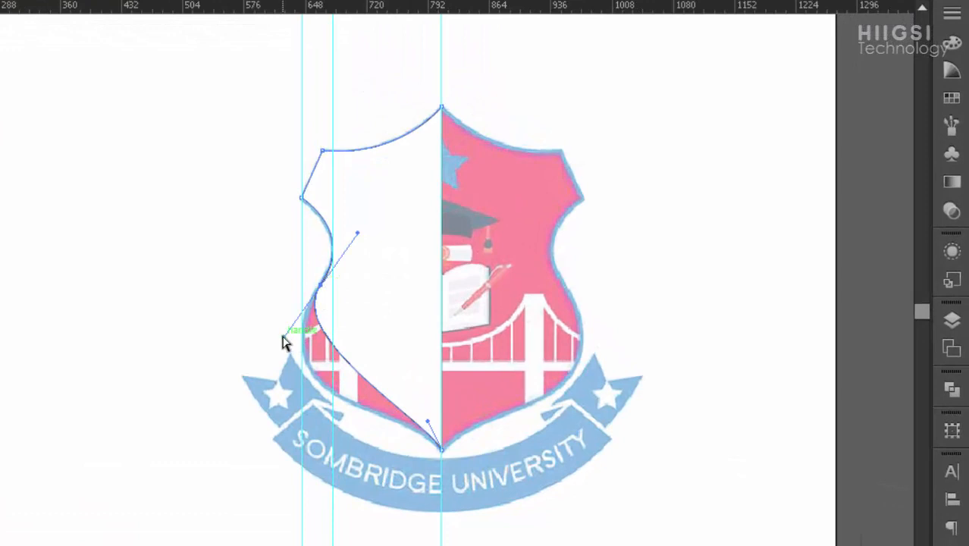
{"action": "left_click_drag", "start_coordinate": [282, 338], "coordinate": [248, 409]}
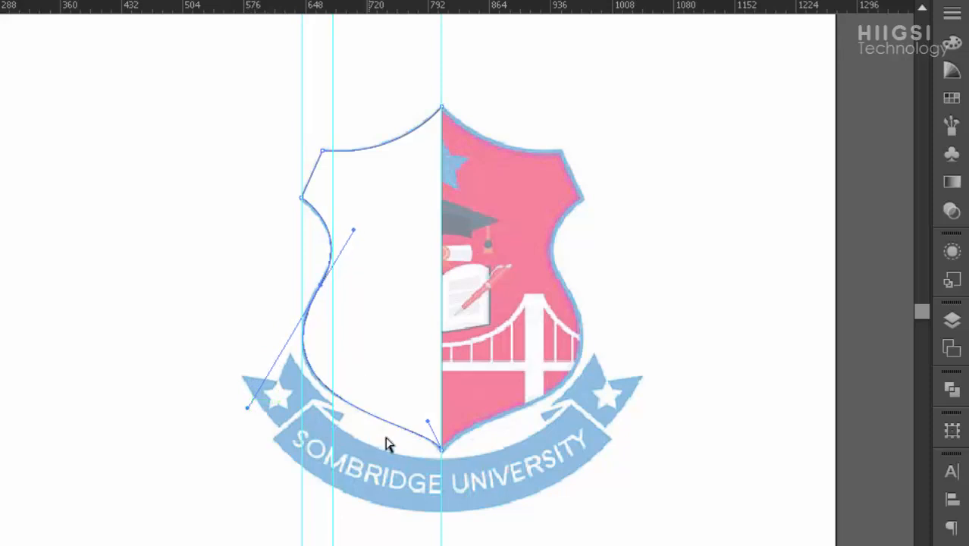
{"action": "left_click", "coordinate": [429, 415]}
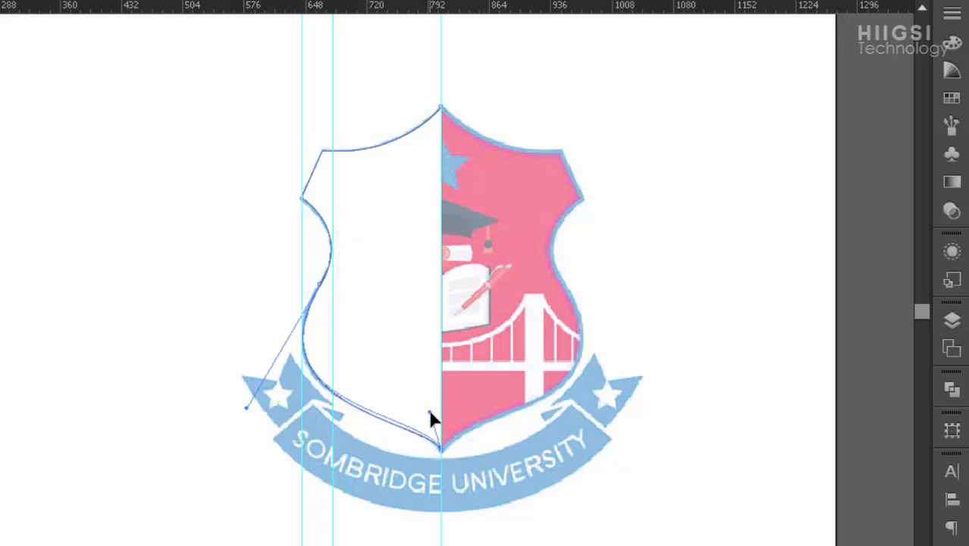
{"action": "key", "text": "ctrl+z"}
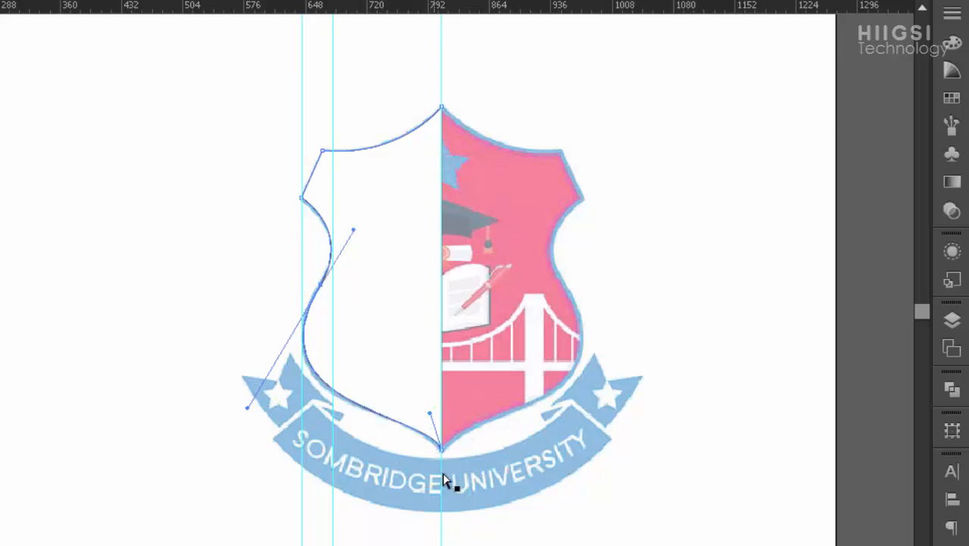
{"action": "left_click", "coordinate": [241, 328]}
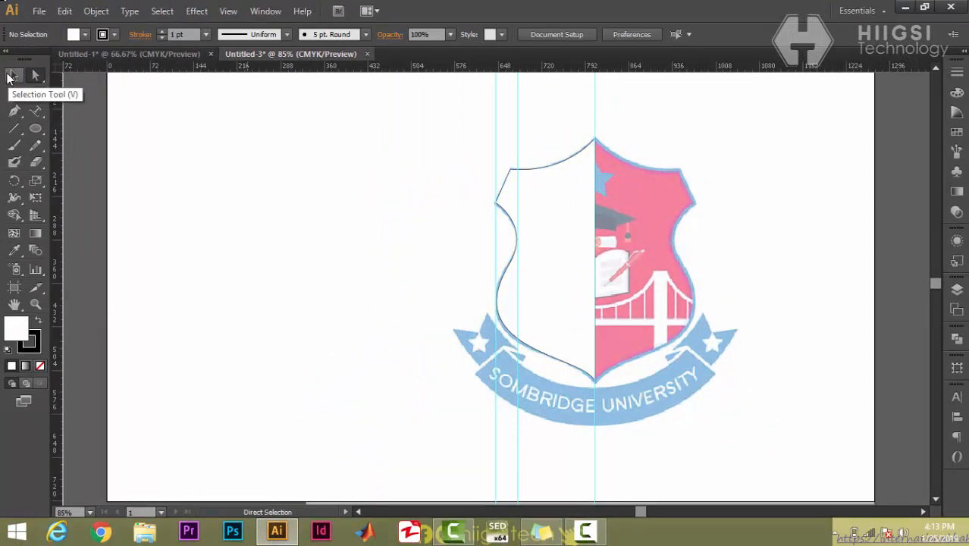
{"action": "left_click", "coordinate": [12, 76]}
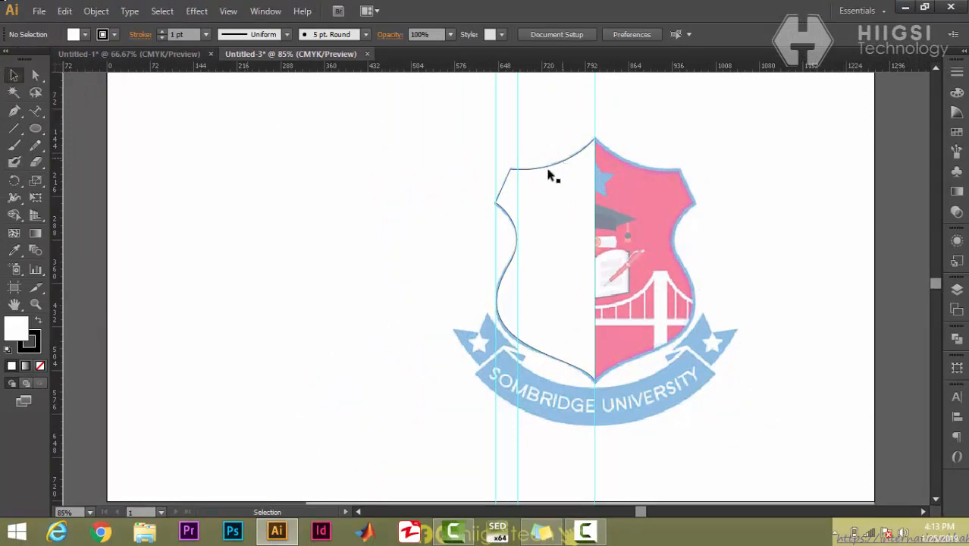
{"action": "left_click", "coordinate": [520, 215]}
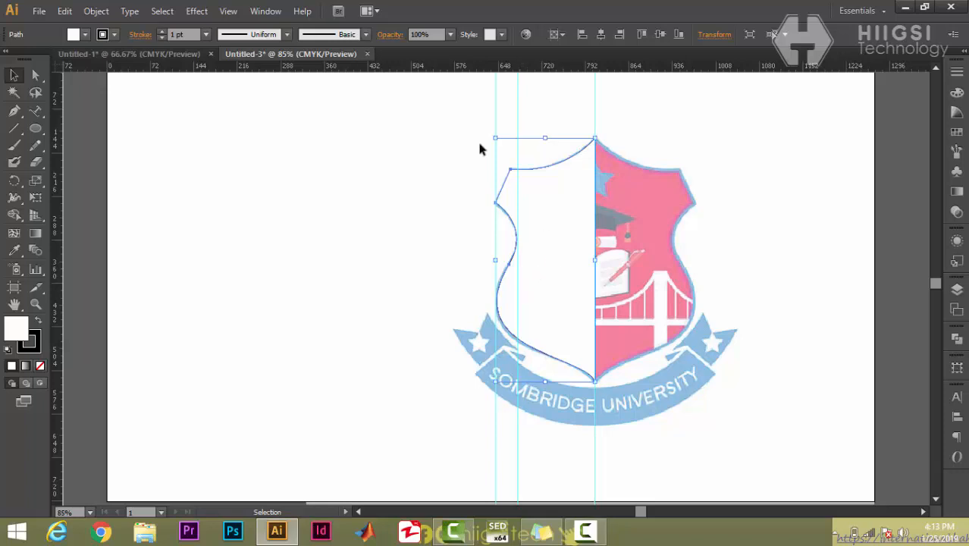
{"action": "right_click", "coordinate": [535, 219]}
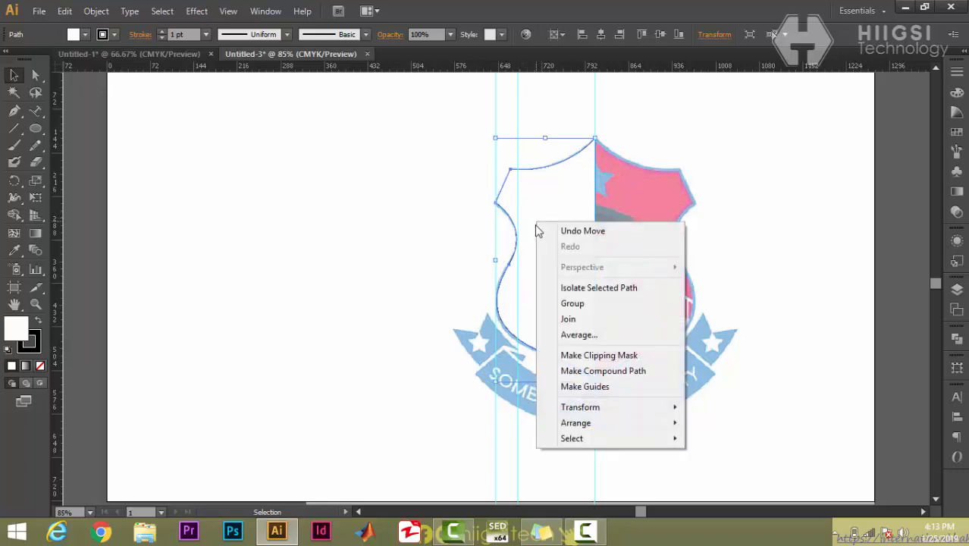
{"action": "mouse_move", "coordinate": [569, 407]}
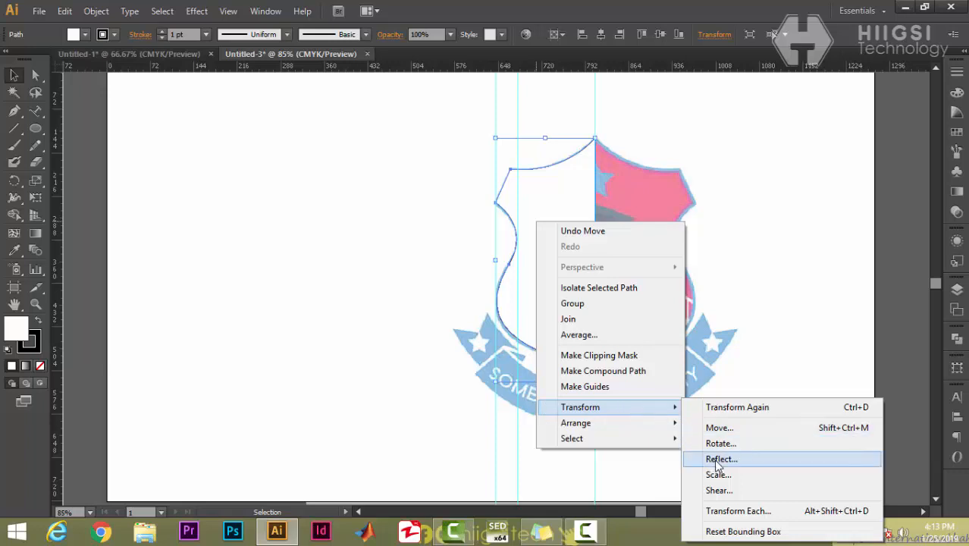
{"action": "left_click", "coordinate": [529, 469]}
{"action": "left_click", "coordinate": [471, 480]}
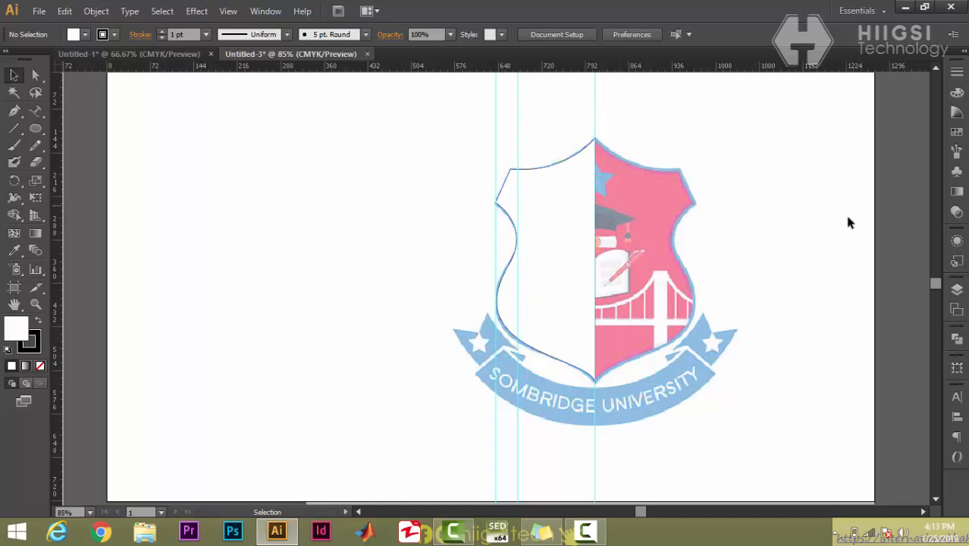
- Reflect a copy of the half-shield across the vertical axis and move it against the centre guide as the right half
{"action": "left_click", "coordinate": [545, 210]}
{"action": "right_click", "coordinate": [546, 207]}
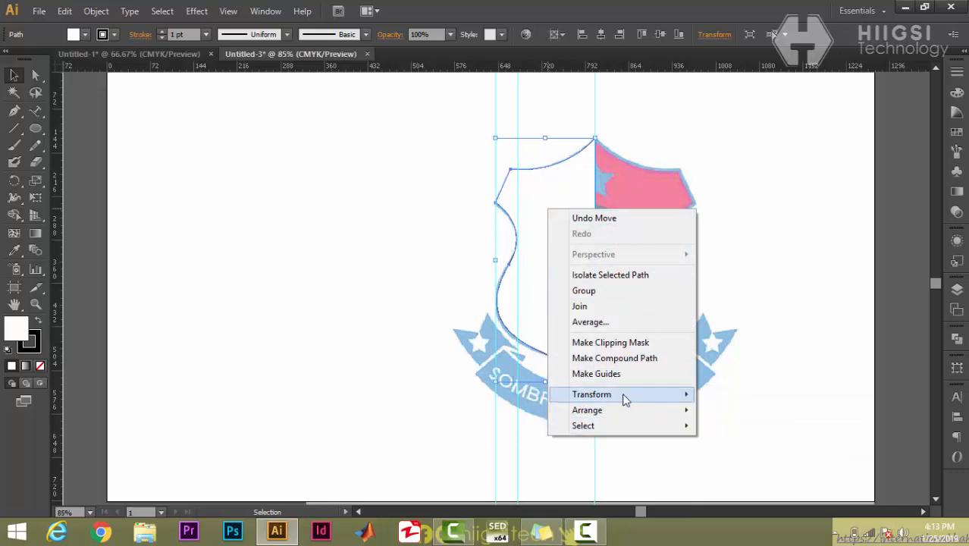
{"action": "mouse_move", "coordinate": [629, 398]}
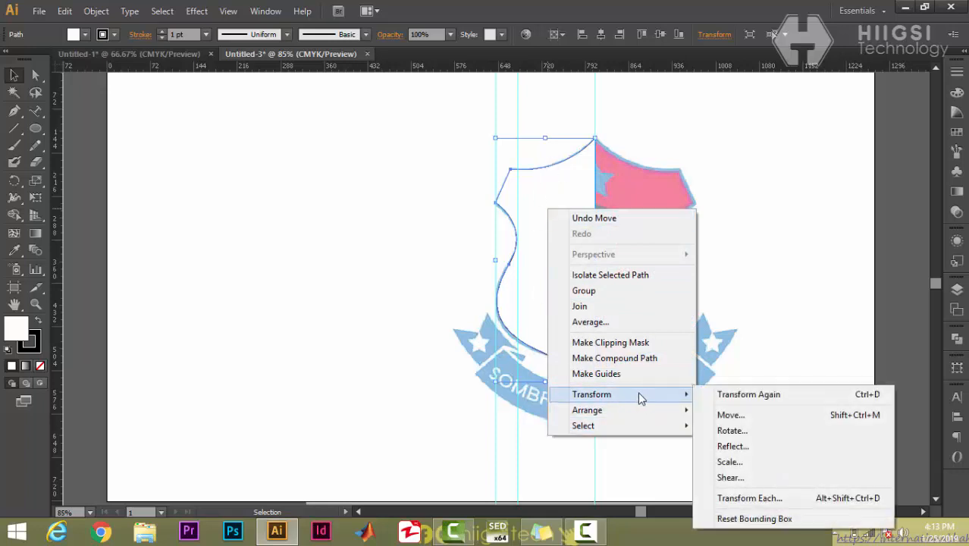
{"action": "left_click", "coordinate": [747, 451]}
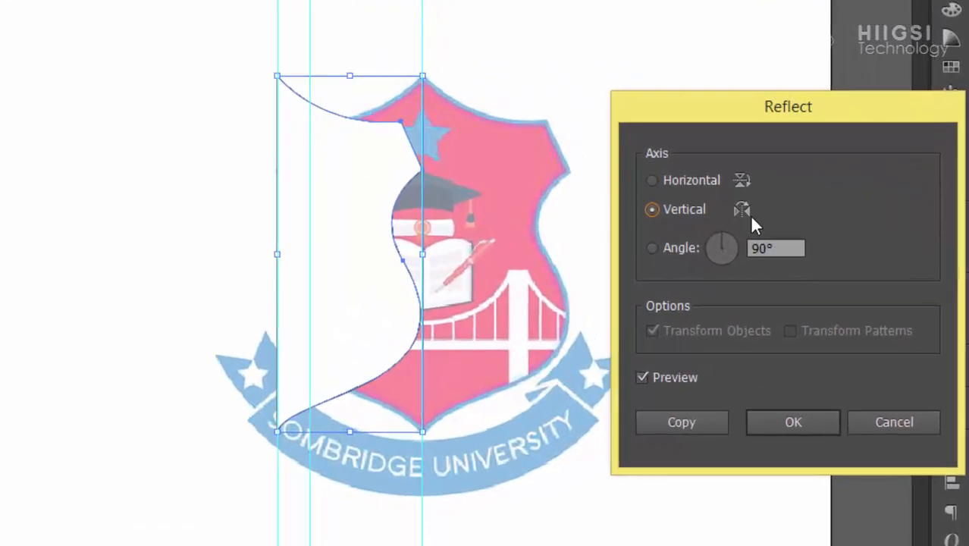
{"action": "double_click", "coordinate": [758, 242]}
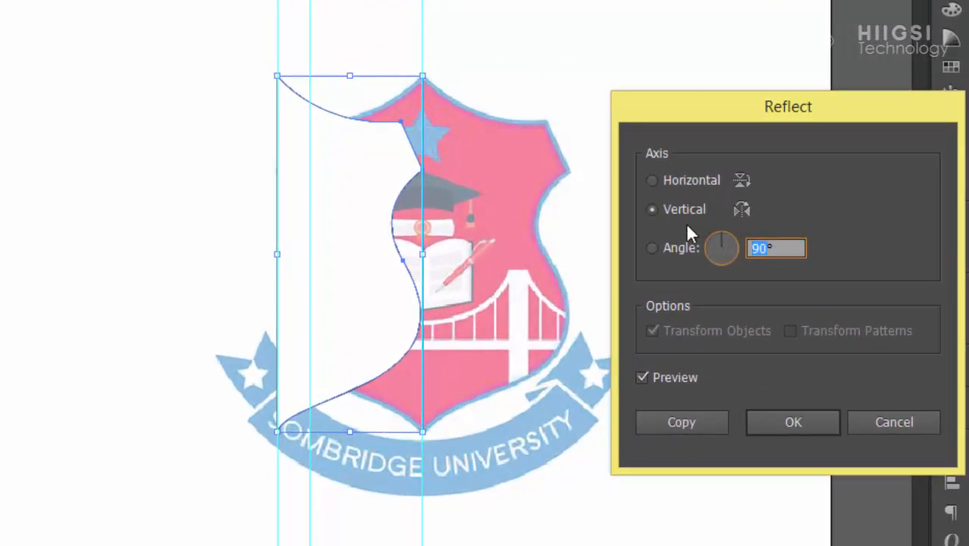
{"action": "left_click", "coordinate": [671, 425]}
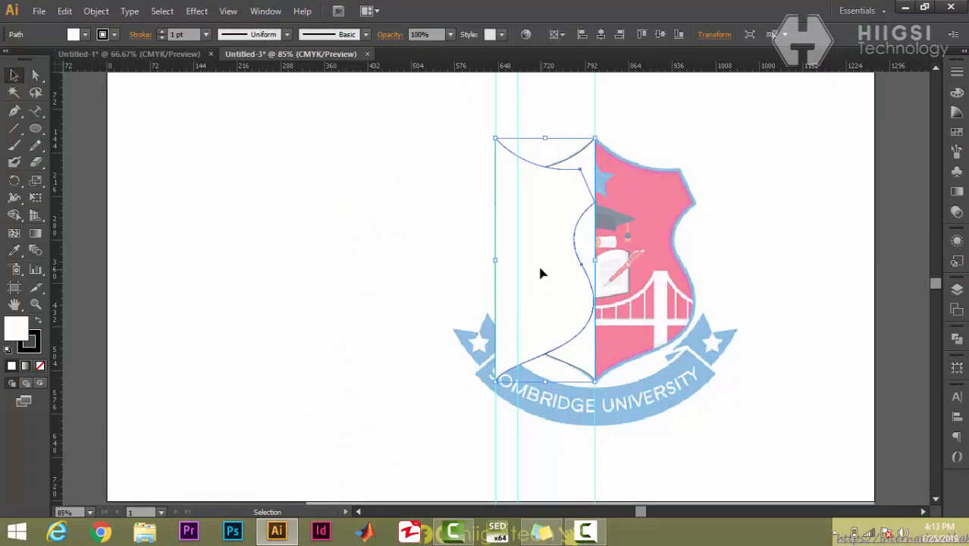
{"action": "left_click_drag", "start_coordinate": [541, 273], "coordinate": [641, 269]}
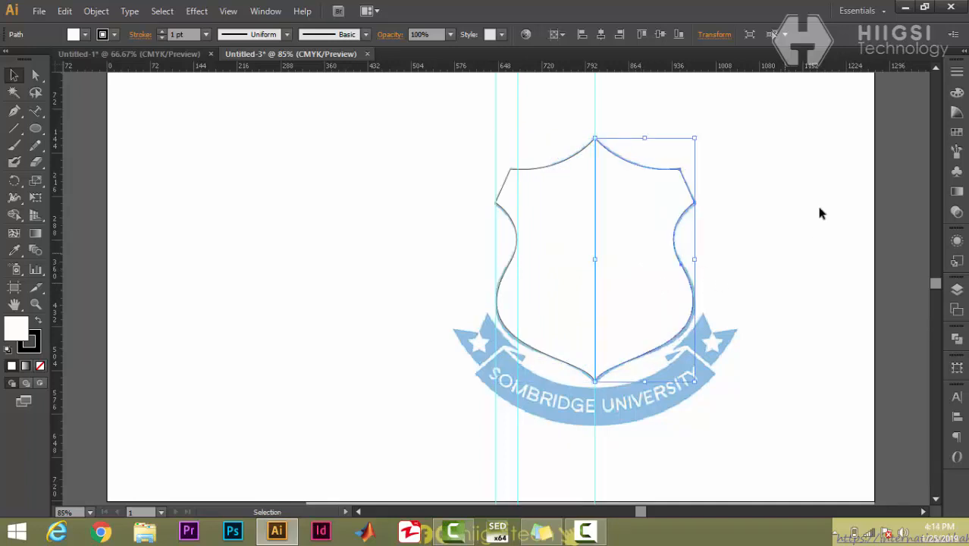
{"action": "left_click", "coordinate": [828, 183]}
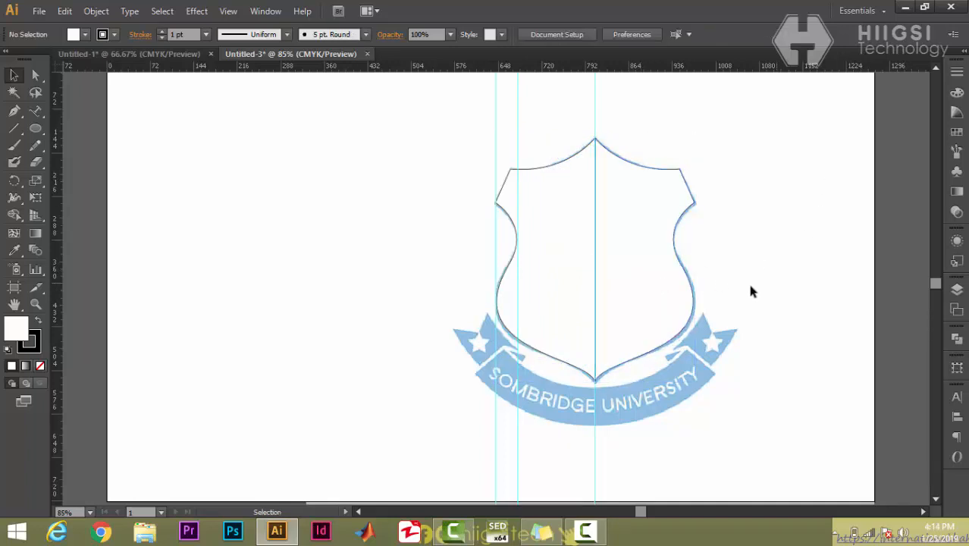
- Select both shield halves and unite them into a single shape with Pathfinder
{"action": "left_click", "coordinate": [626, 292]}
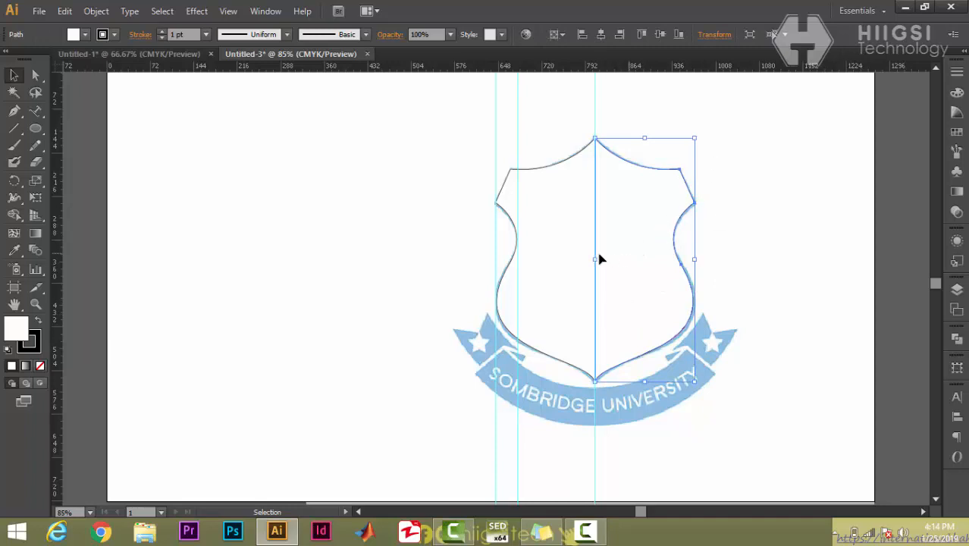
{"action": "left_click", "coordinate": [552, 261], "text": "shift"}
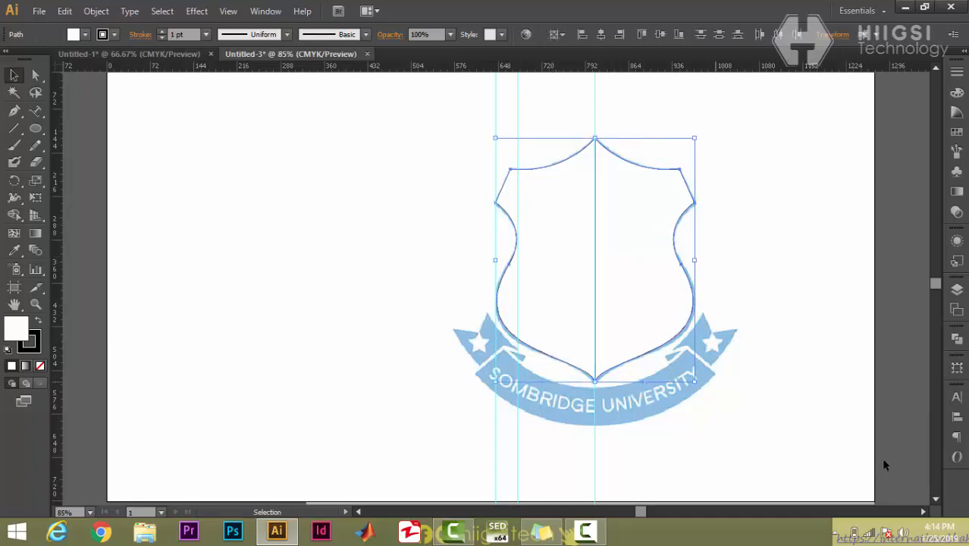
{"action": "left_click", "coordinate": [958, 340]}
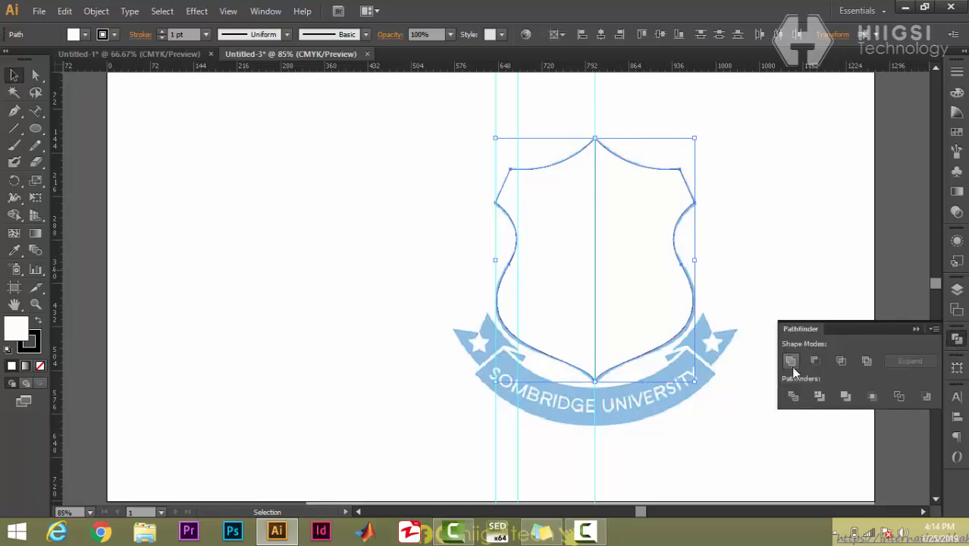
{"action": "left_click", "coordinate": [788, 362]}
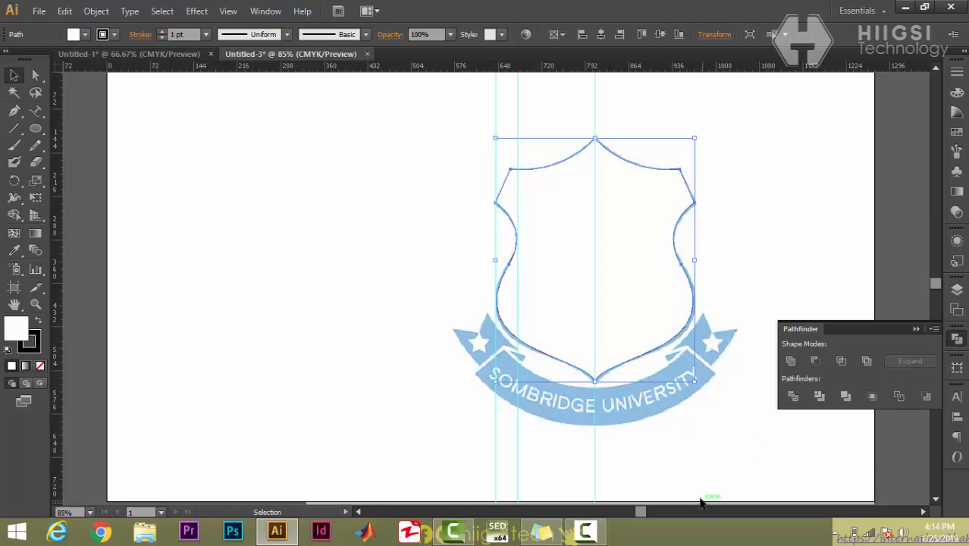
{"action": "left_click", "coordinate": [700, 448]}
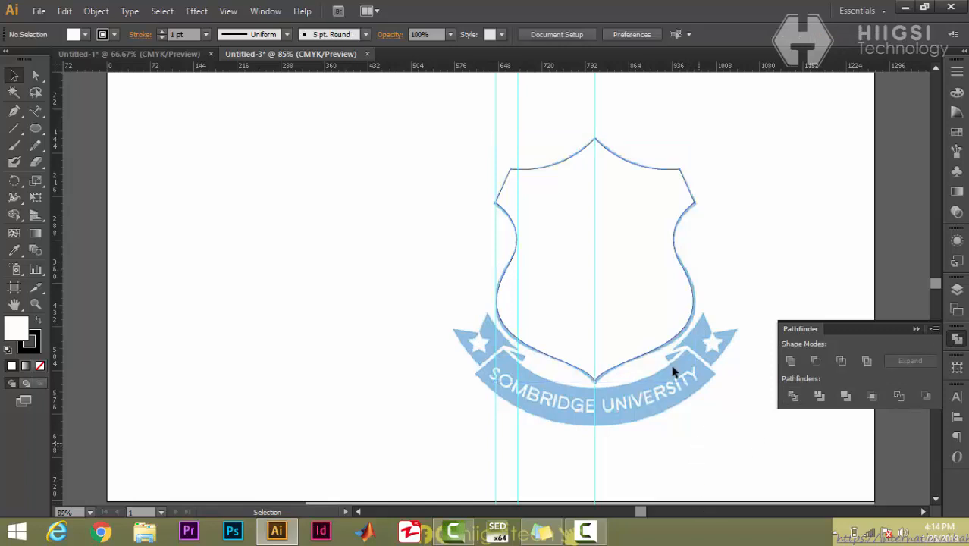
- Fill the united shield with dark red and deselect it
{"action": "left_click", "coordinate": [637, 294]}
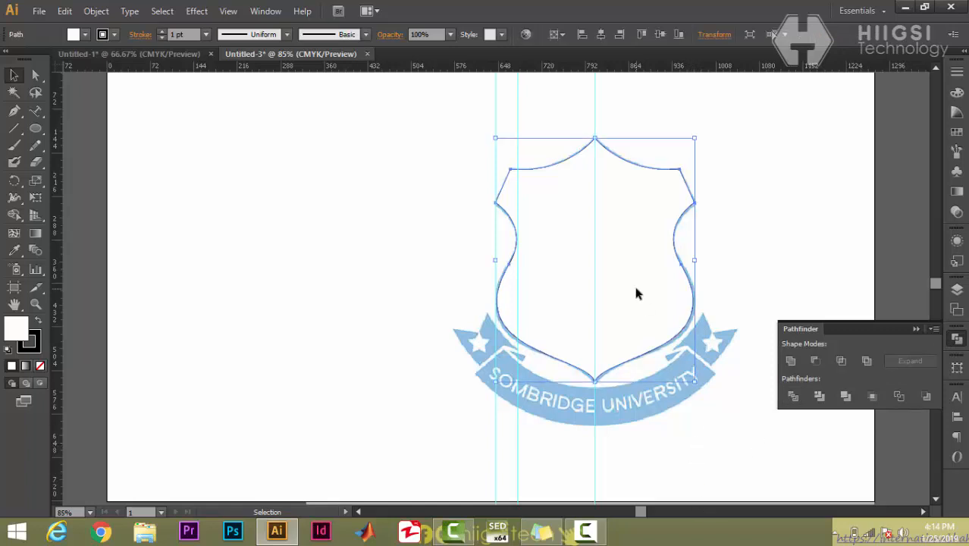
{"action": "left_click", "coordinate": [84, 34]}
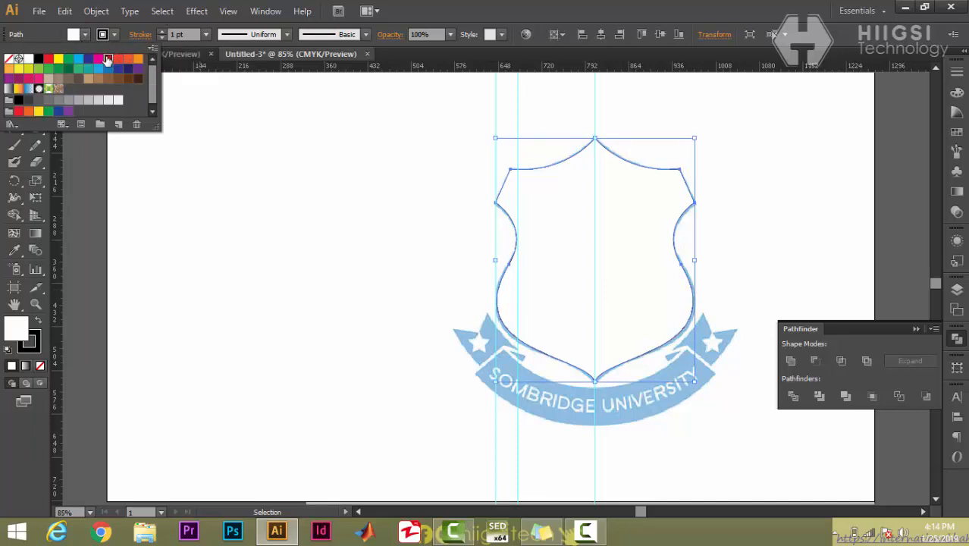
{"action": "left_click", "coordinate": [108, 60]}
{"action": "left_click", "coordinate": [170, 311]}
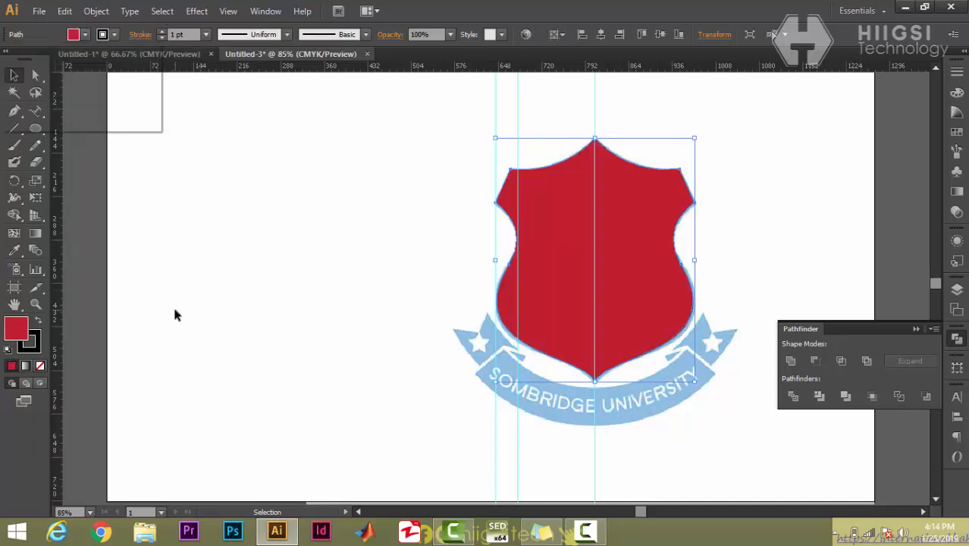
{"action": "left_click", "coordinate": [757, 470]}
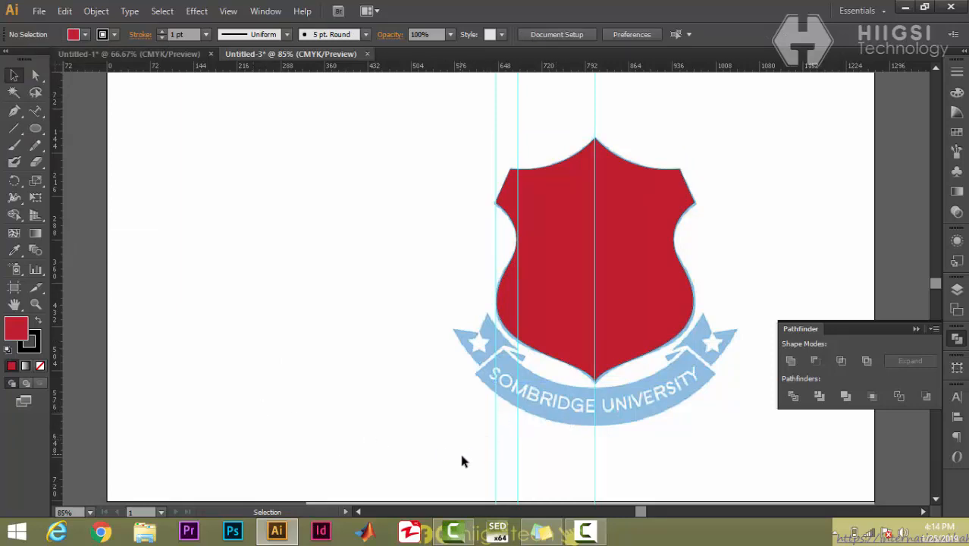
- Delete the three vertical guides and collapse the Pathfinder options
{"action": "left_click_drag", "start_coordinate": [461, 457], "coordinate": [628, 466]}
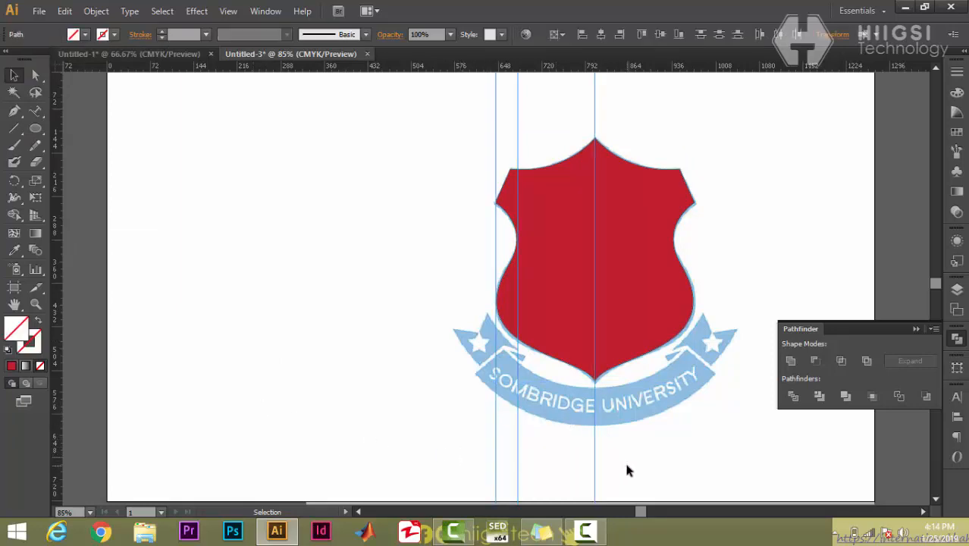
{"action": "key", "text": "Delete"}
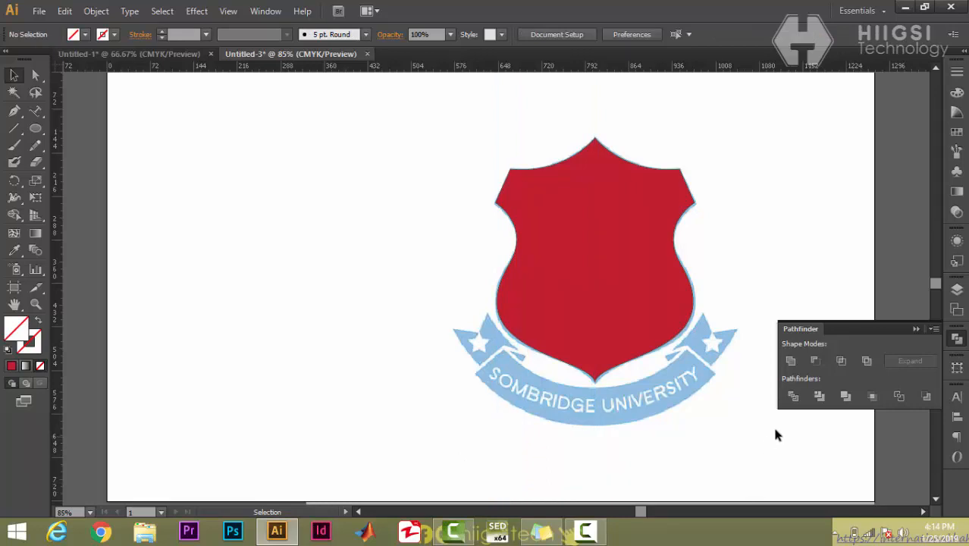
{"action": "left_click", "coordinate": [914, 330]}
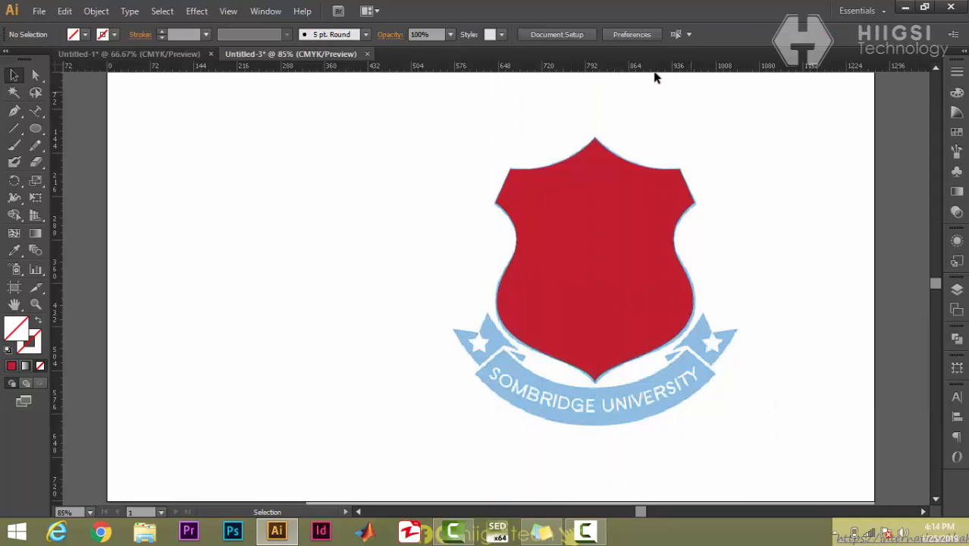
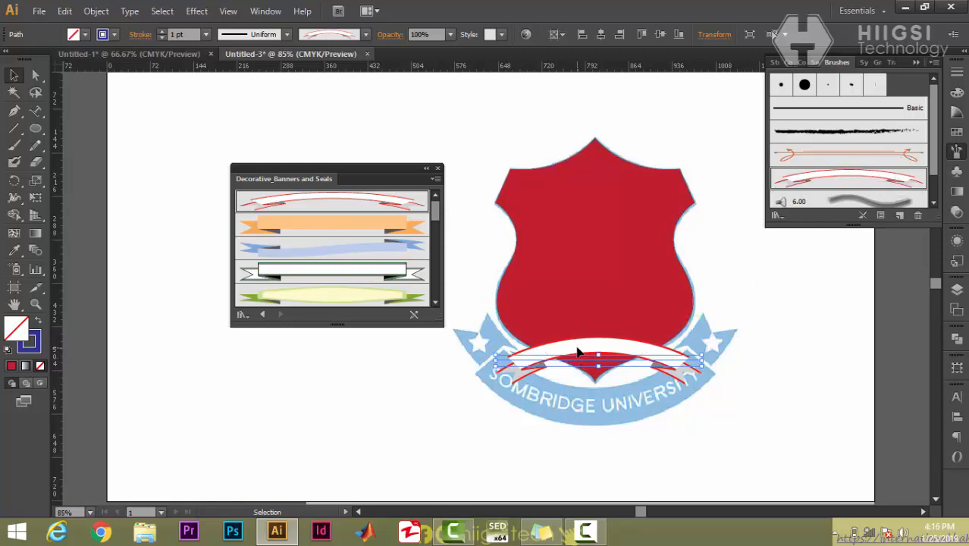
- Set the banner brush path's stroke weight to 2 pt and put away the banner brush library and brush list
{"action": "left_click", "coordinate": [162, 32]}
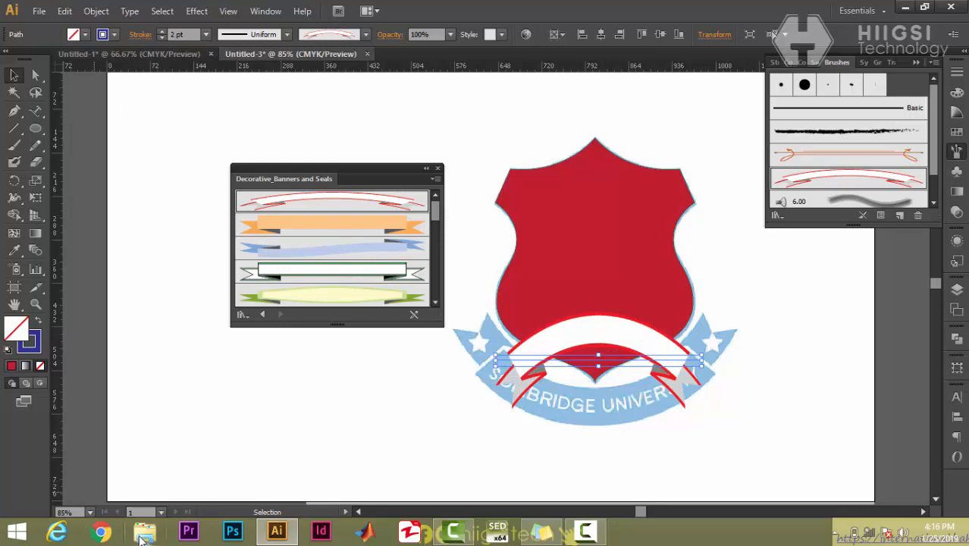
{"action": "left_click", "coordinate": [438, 169]}
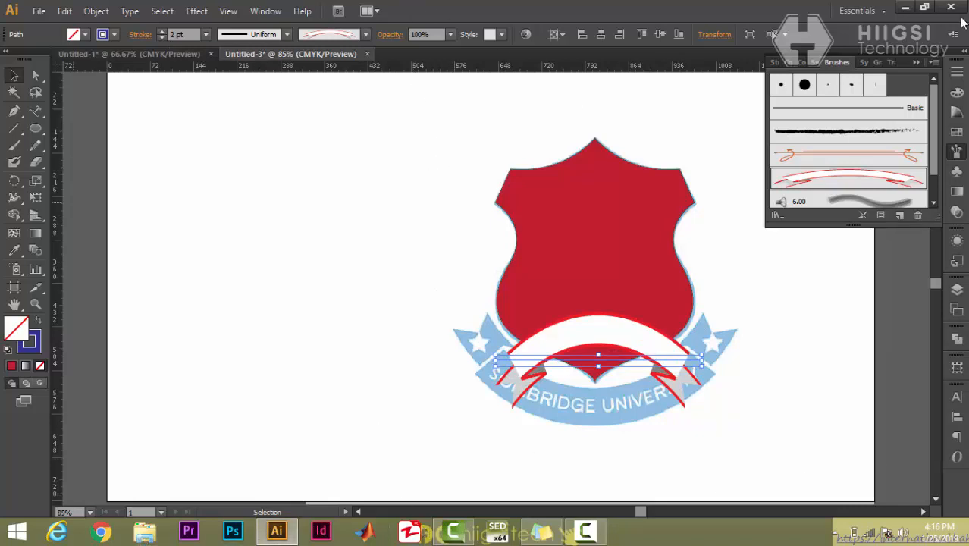
{"action": "left_click", "coordinate": [915, 61]}
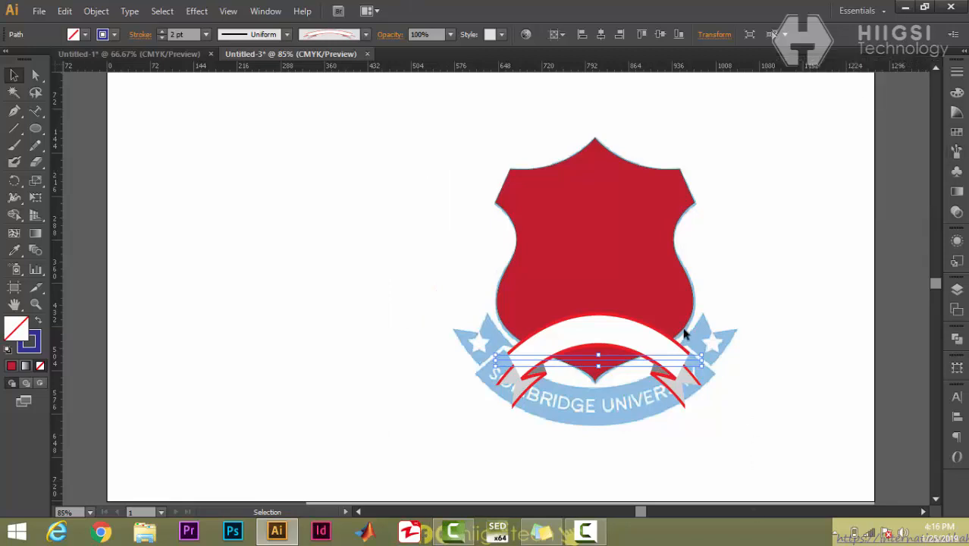
- Reflect the banner path itself across the vertical axis, without making a copy, so the ribbon curves downward beneath the shield
{"action": "right_click", "coordinate": [625, 336]}
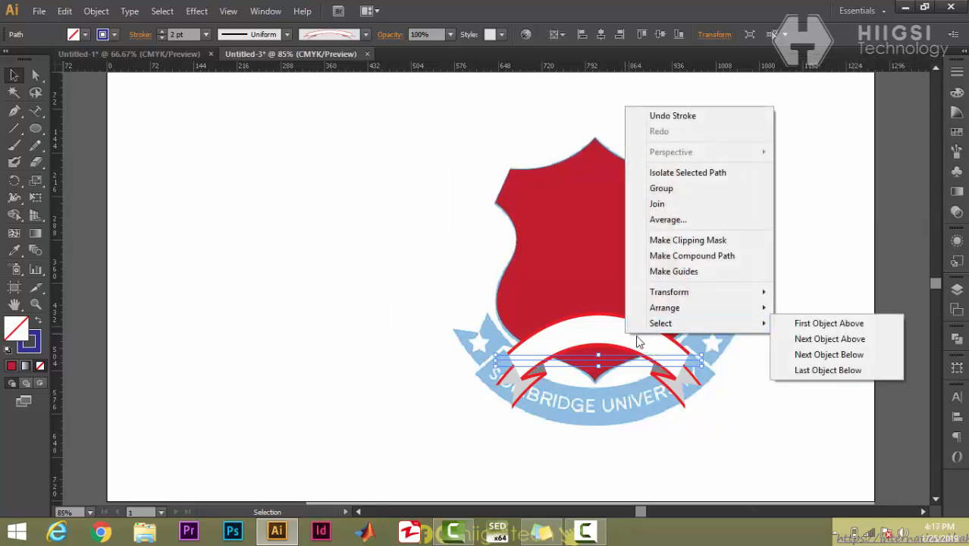
{"action": "mouse_move", "coordinate": [652, 304]}
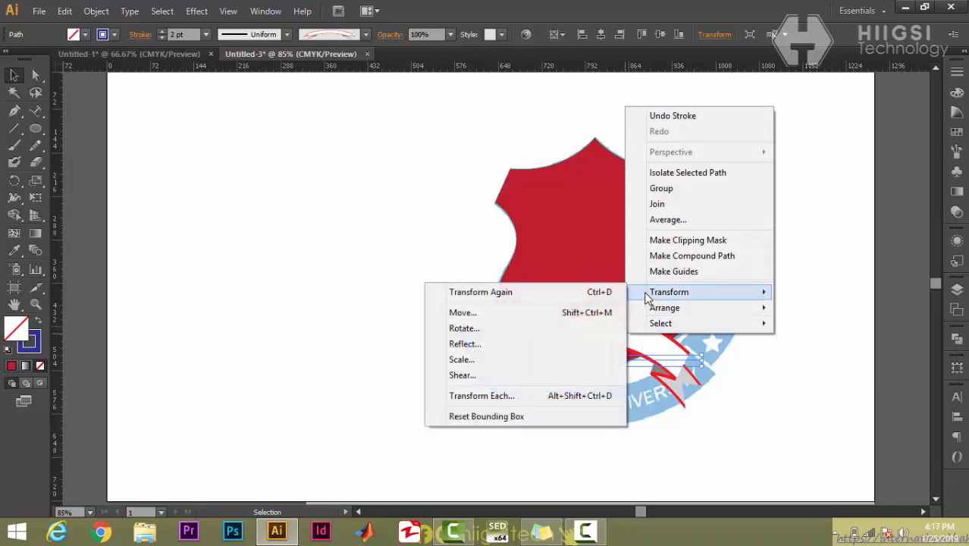
{"action": "left_click", "coordinate": [544, 348]}
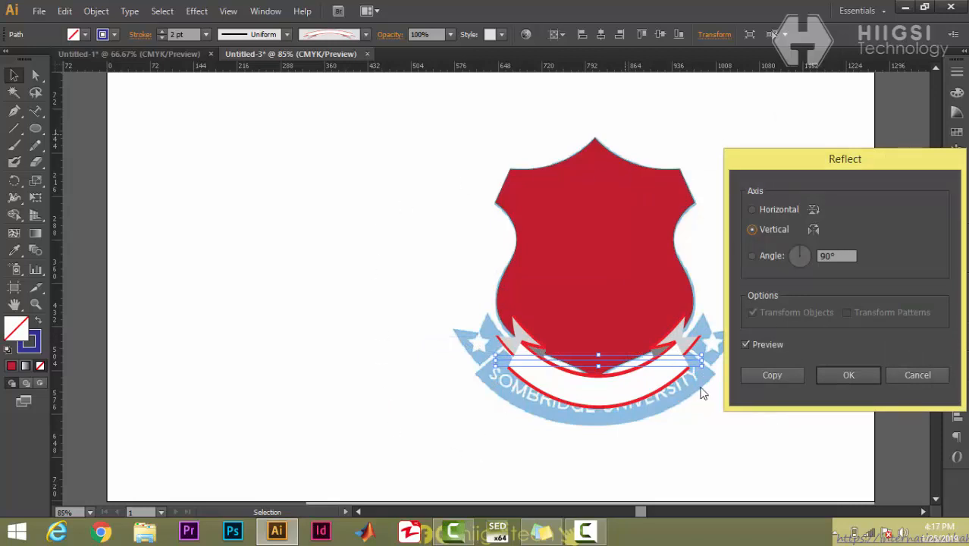
{"action": "left_click", "coordinate": [836, 383]}
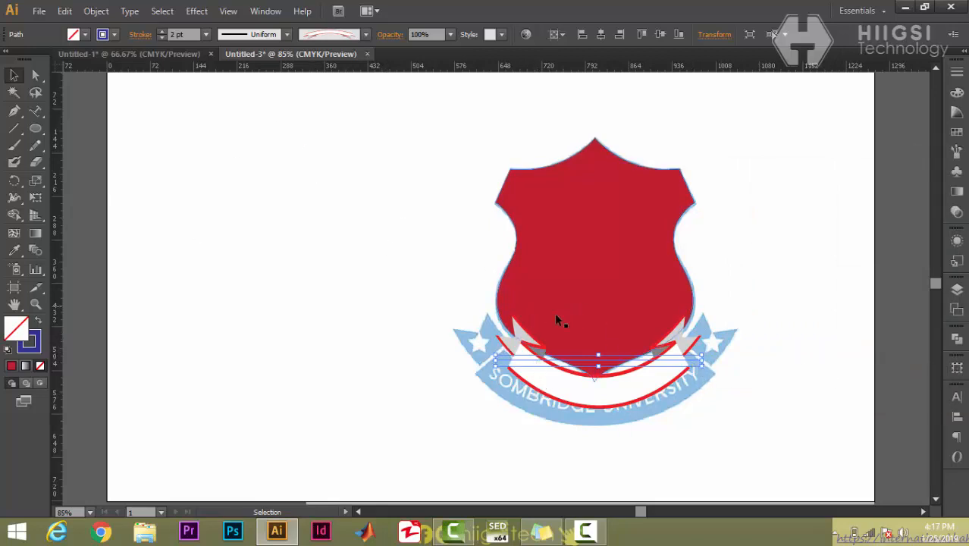
- Expand the banner's appearance into shapes and fill the whole group with medium blue
{"action": "left_click", "coordinate": [94, 13]}
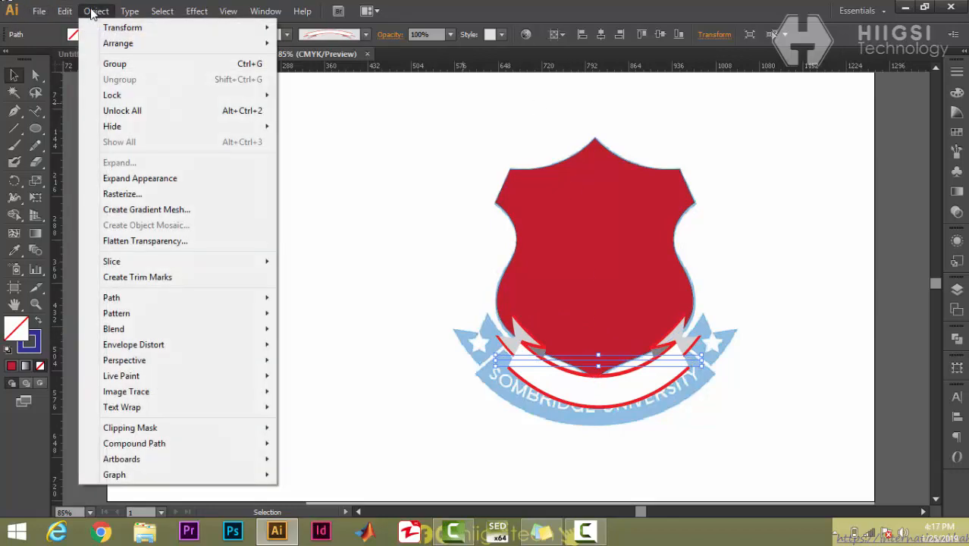
{"action": "left_click", "coordinate": [137, 184]}
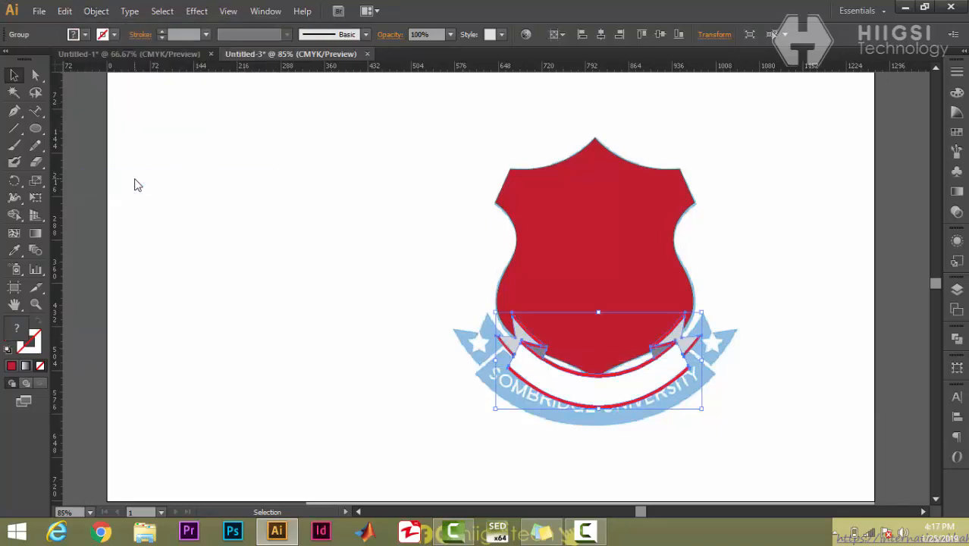
{"action": "left_click", "coordinate": [85, 35]}
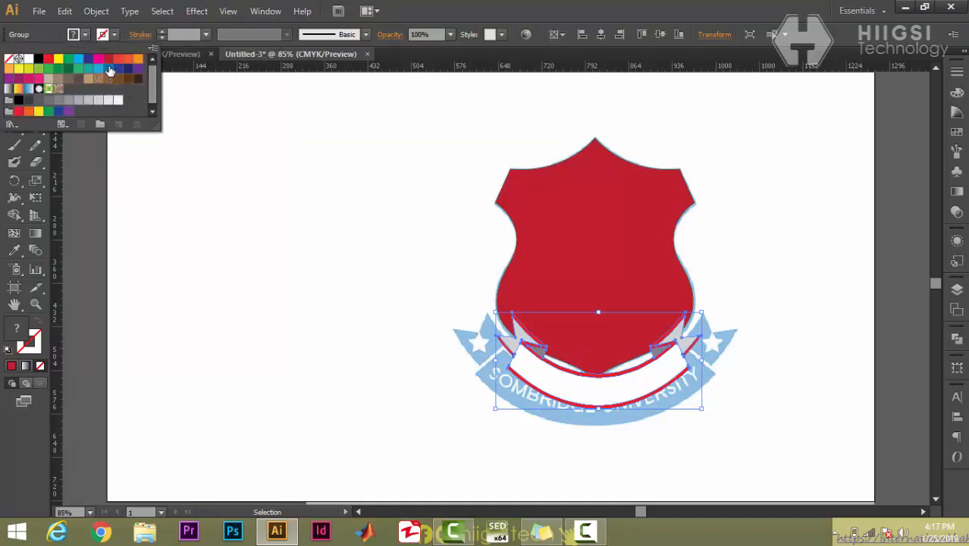
{"action": "left_click", "coordinate": [109, 69]}
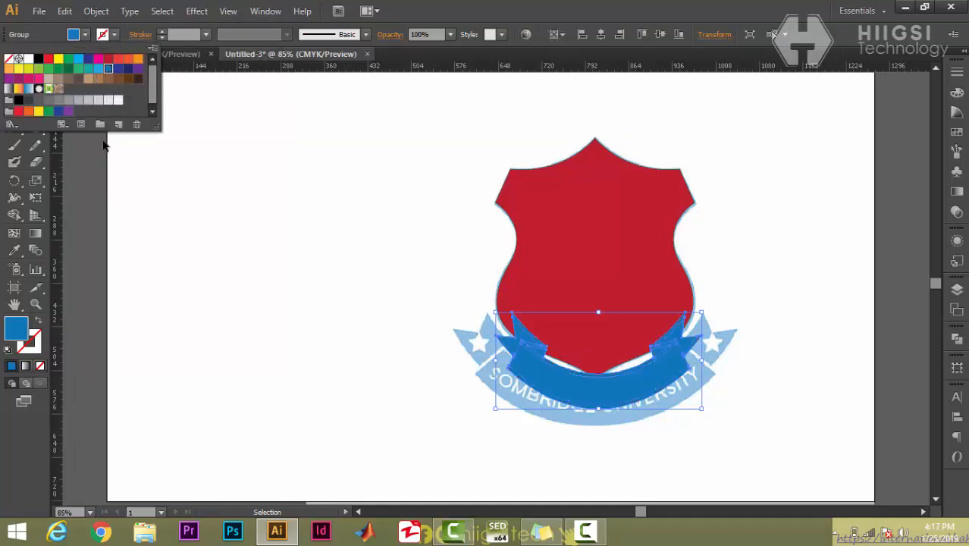
- Merge the banner's overlapping shapes into a single compound path with the Pathfinder Unite operation
{"action": "left_click", "coordinate": [191, 267]}
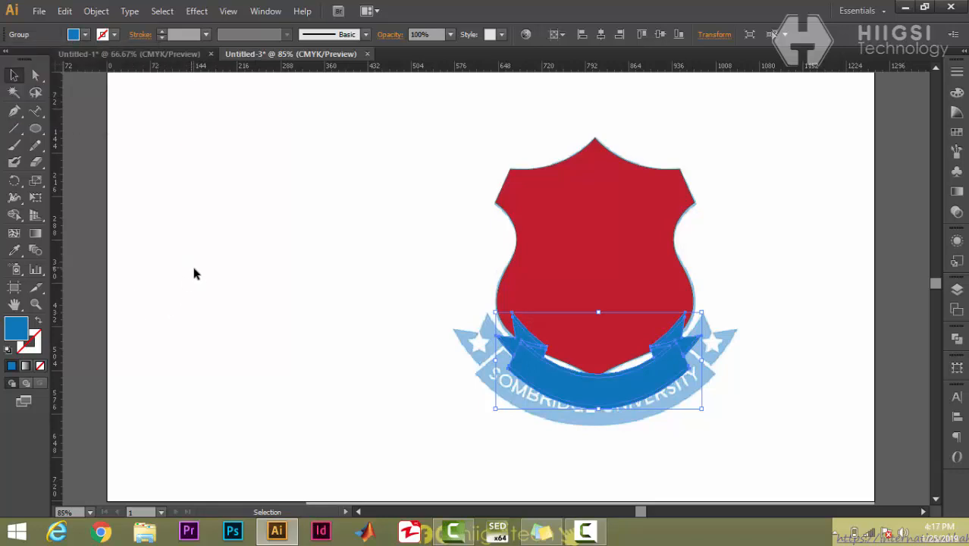
{"action": "left_click", "coordinate": [958, 340]}
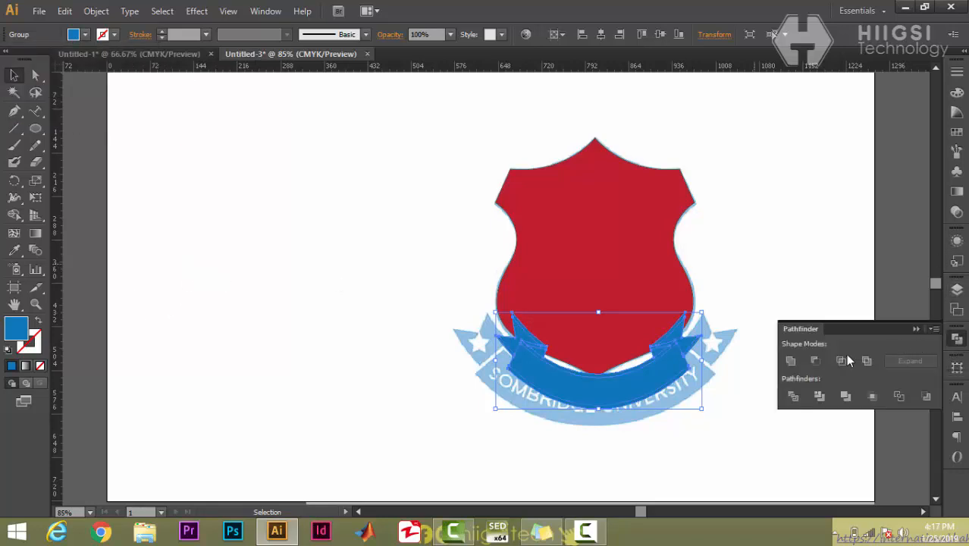
{"action": "left_click", "coordinate": [790, 361]}
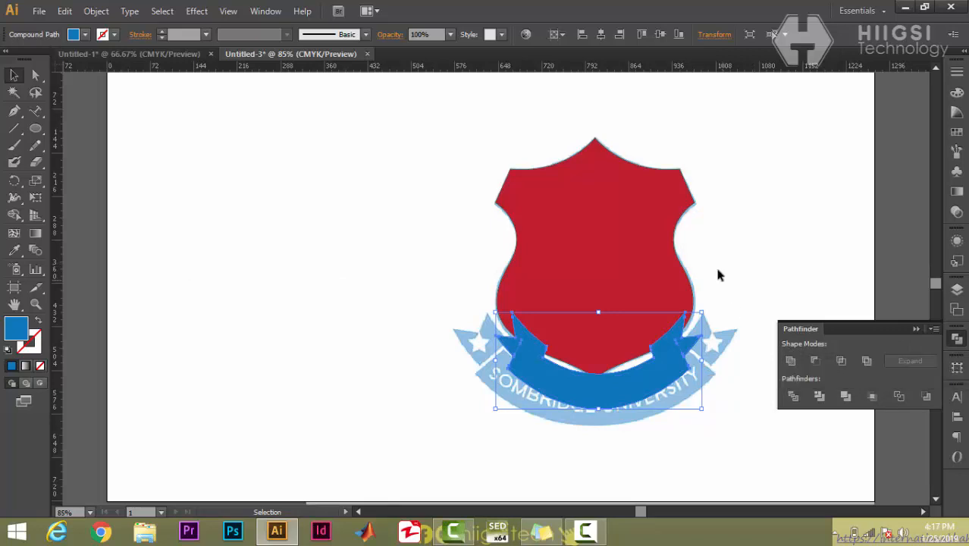
- Enlarge and stretch the blue banner on both sides and downward to match the reference ribbon's size
{"action": "left_click", "coordinate": [715, 312]}
{"action": "left_click", "coordinate": [667, 391]}
{"action": "left_click_drag", "start_coordinate": [702, 408], "coordinate": [723, 419]}
{"action": "left_click_drag", "start_coordinate": [601, 412], "coordinate": [601, 423]}
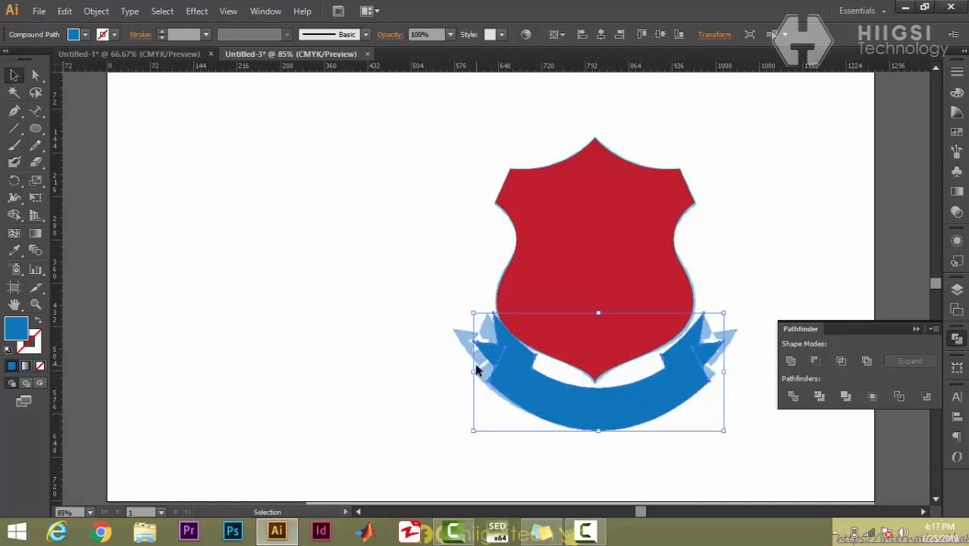
{"action": "left_click_drag", "start_coordinate": [473, 371], "coordinate": [460, 369]}
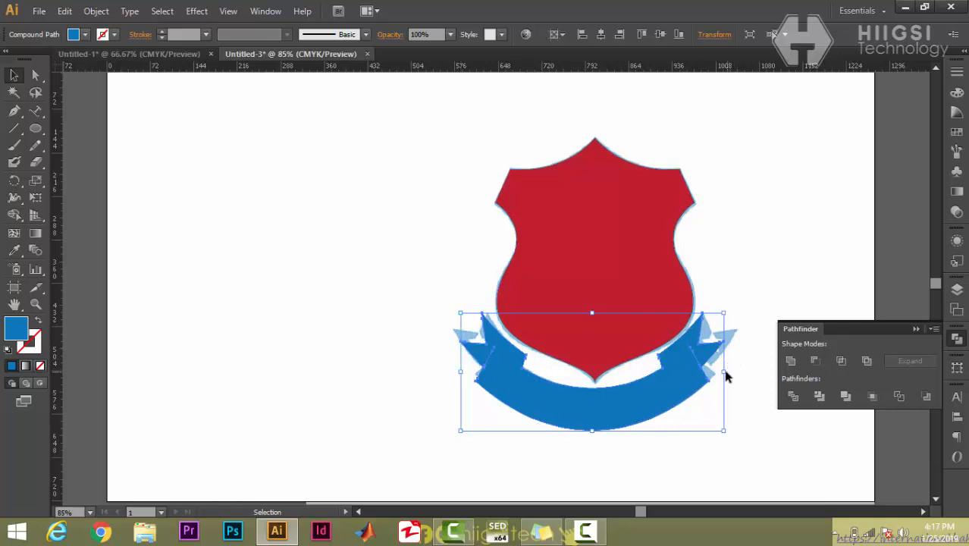
{"action": "left_click_drag", "start_coordinate": [725, 373], "coordinate": [731, 373]}
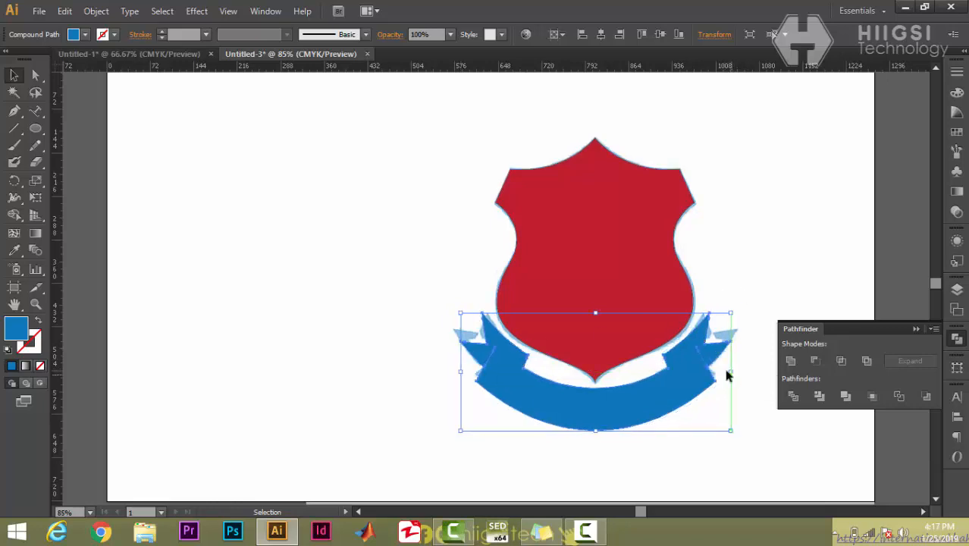
{"action": "left_click", "coordinate": [740, 184]}
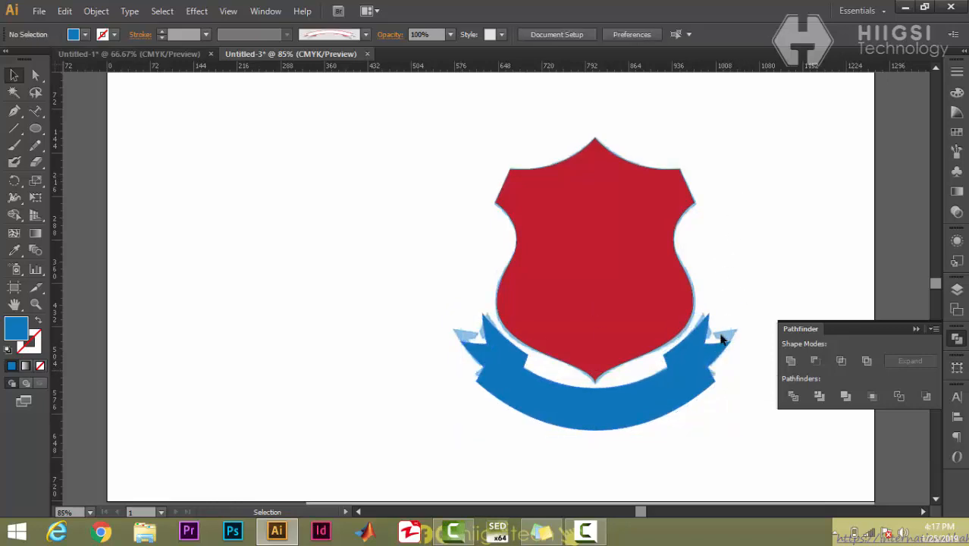
- Move the shield and banner together off the reference onto the empty artboard area beside it
{"action": "left_click", "coordinate": [606, 415]}
{"action": "left_click", "coordinate": [592, 243], "text": "shift"}
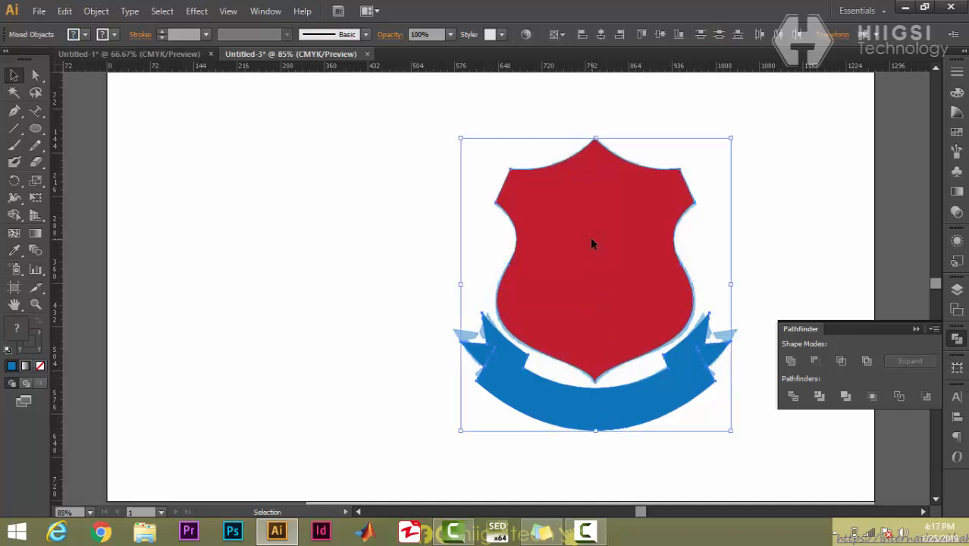
{"action": "left_click_drag", "start_coordinate": [603, 250], "coordinate": [313, 242]}
{"action": "left_click", "coordinate": [406, 459]}
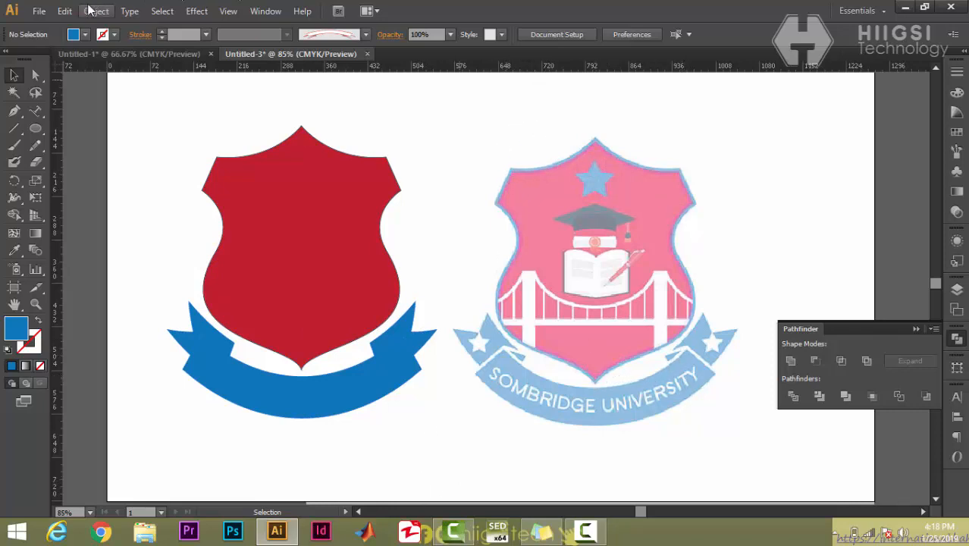
- Unlock the reference image and restore it to full opacity
{"action": "left_click", "coordinate": [66, 10]}
{"action": "mouse_move", "coordinate": [96, 11]}
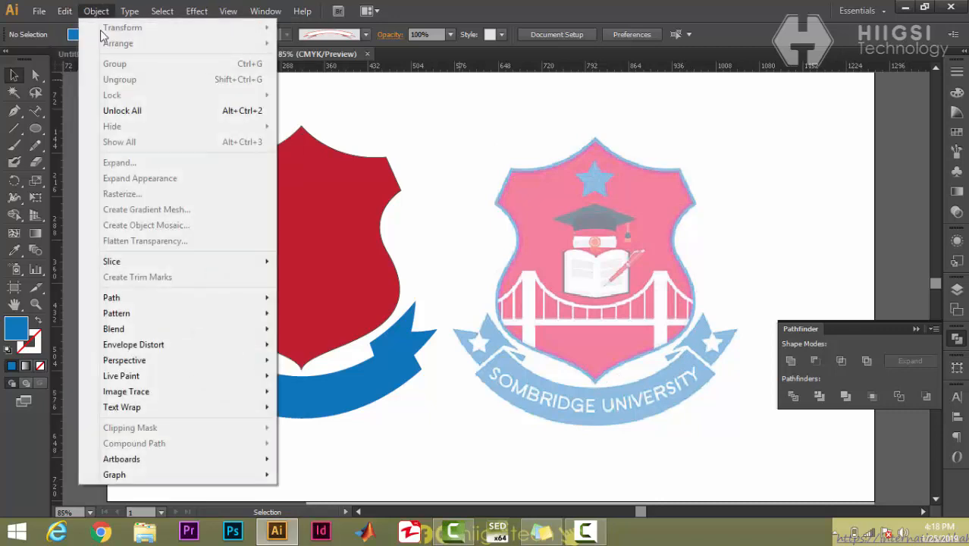
{"action": "left_click", "coordinate": [132, 112]}
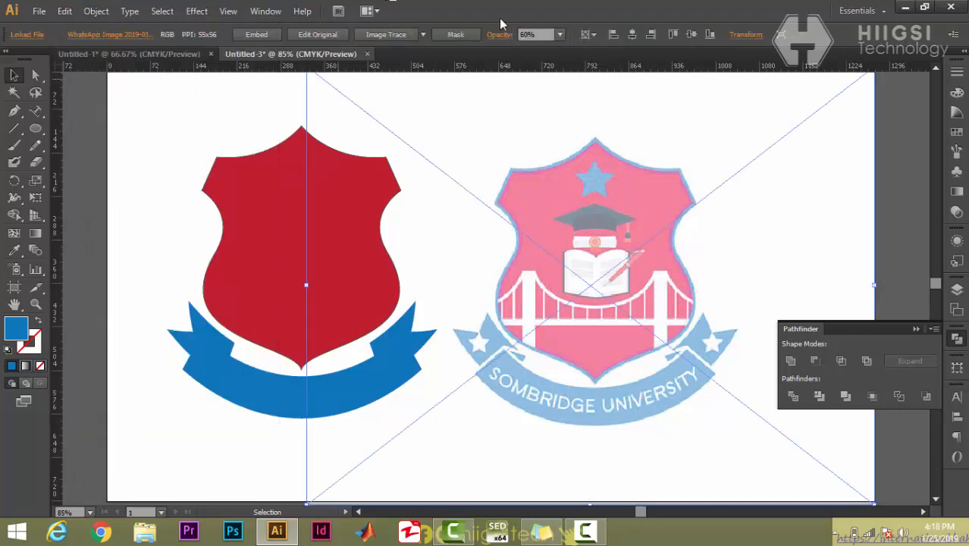
{"action": "left_click", "coordinate": [560, 35]}
{"action": "left_click", "coordinate": [582, 204]}
{"action": "left_click", "coordinate": [129, 138]}
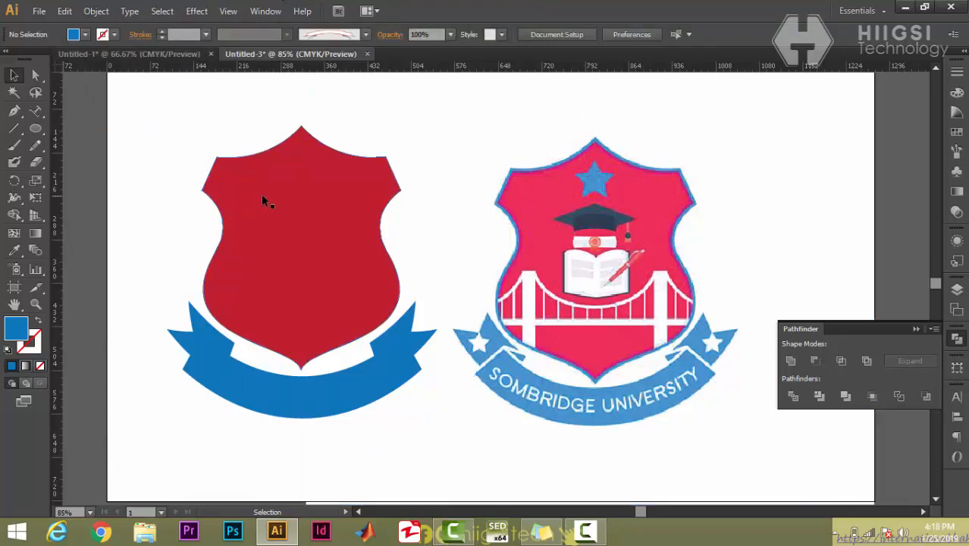
- Recolour the shield with the pinkish red sampled from the reference shield using the Eyedropper
{"action": "left_click", "coordinate": [282, 227]}
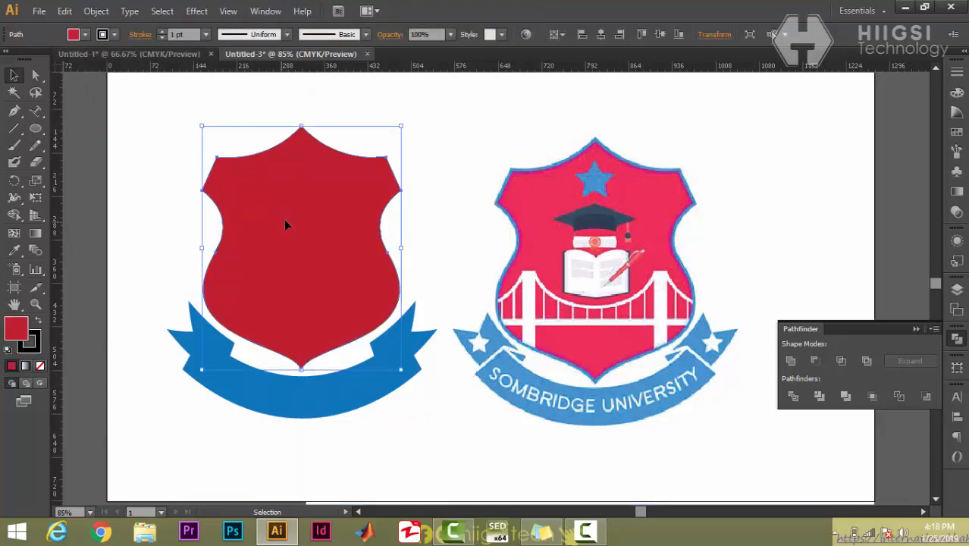
{"action": "key", "text": "i"}
{"action": "left_click", "coordinate": [552, 191]}
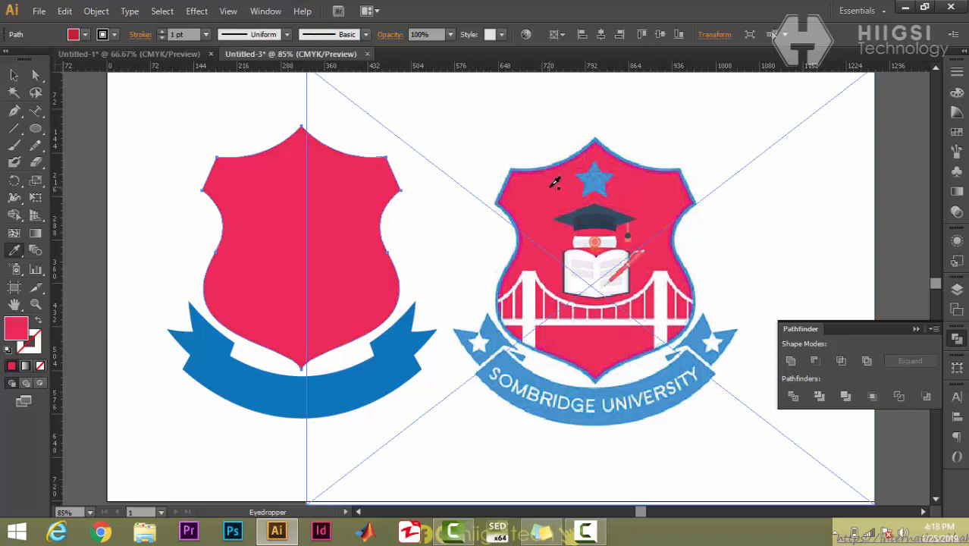
{"action": "left_click", "coordinate": [16, 75]}
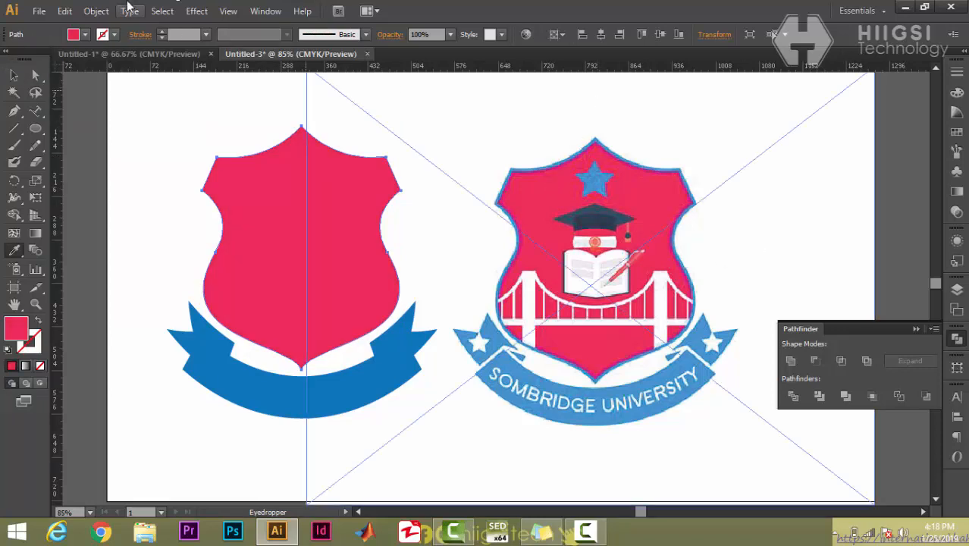
- Give the shield a medium blue outline with a stroke weight of 5 pt
{"action": "left_click", "coordinate": [160, 31]}
{"action": "left_click", "coordinate": [161, 31]}
{"action": "left_click", "coordinate": [114, 34]}
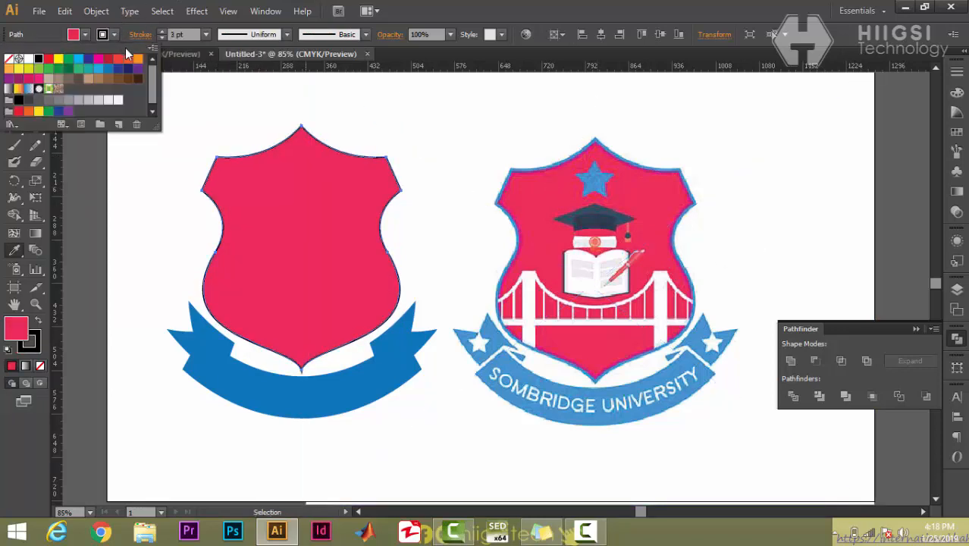
{"action": "left_click", "coordinate": [163, 31]}
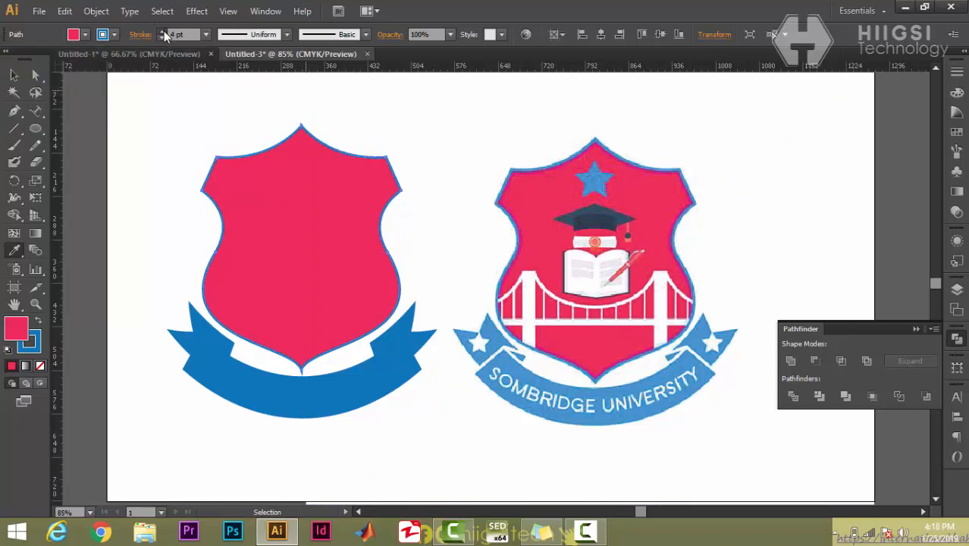
{"action": "left_click", "coordinate": [162, 31]}
{"action": "left_click", "coordinate": [14, 76]}
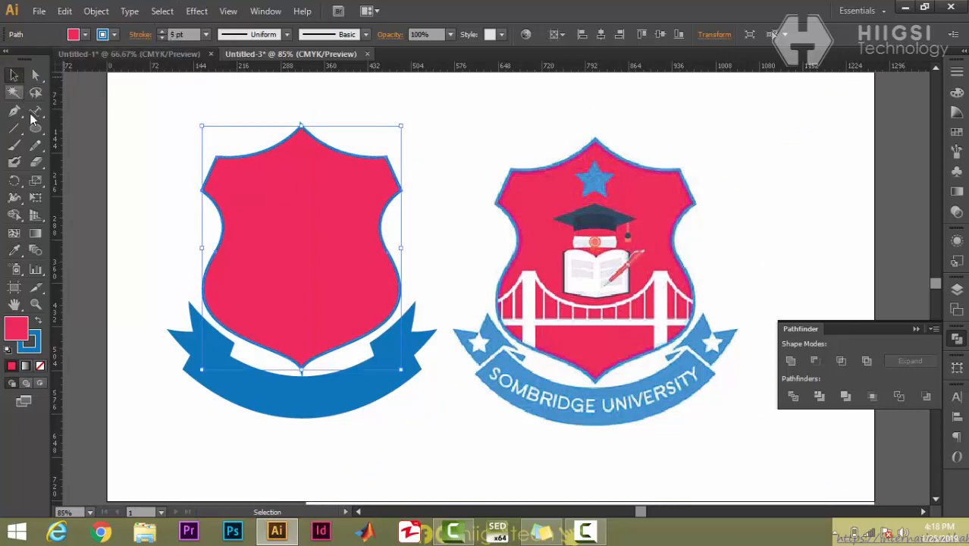
- Nudge the blue banner slightly downward to widen the gap beneath the shield
{"action": "left_click", "coordinate": [358, 422]}
{"action": "left_click", "coordinate": [292, 402]}
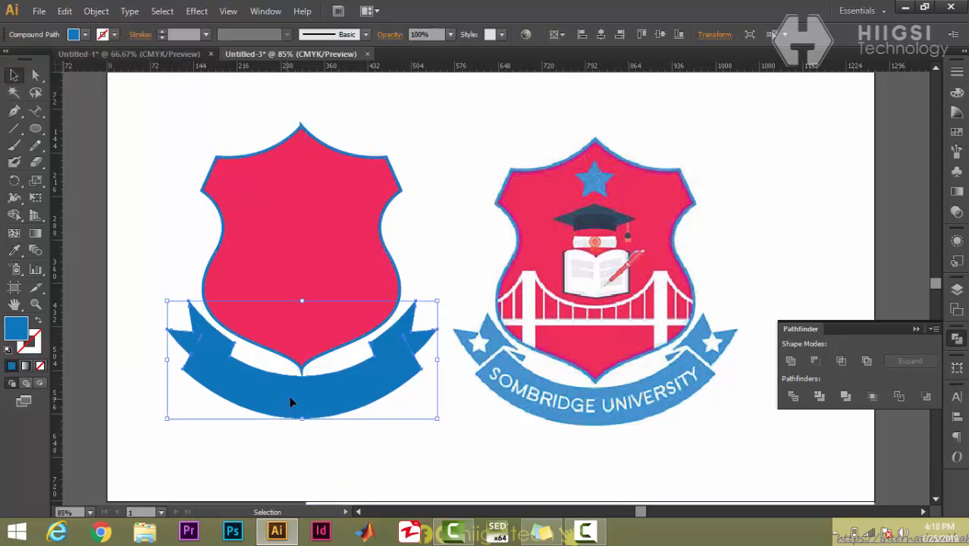
{"action": "key", "text": "Down"}
{"action": "key", "text": "Down"}
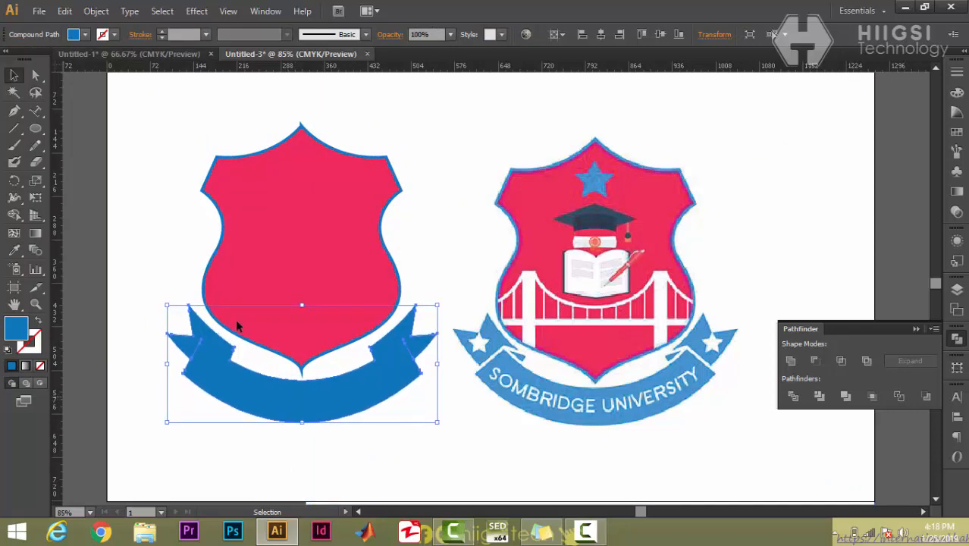
{"action": "key", "text": "a"}
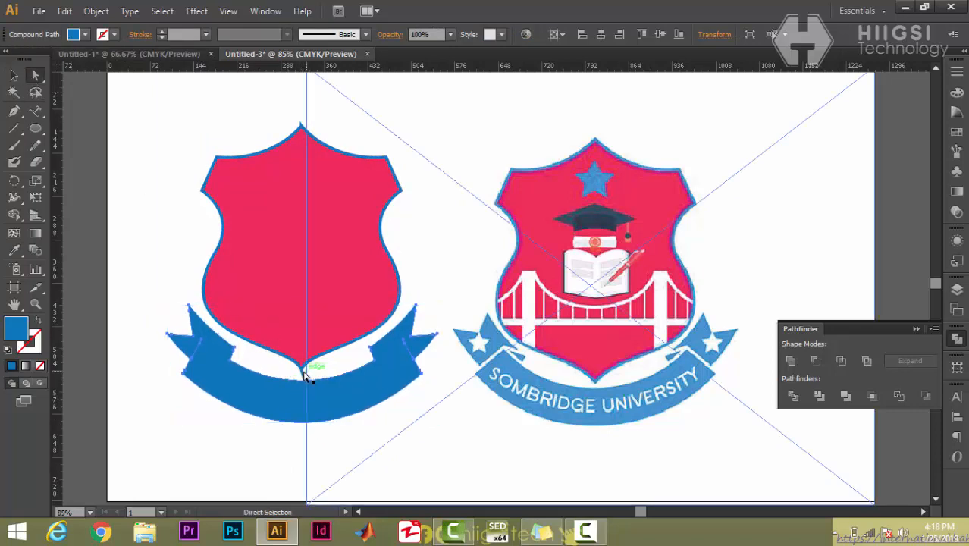
{"action": "left_click", "coordinate": [305, 377]}
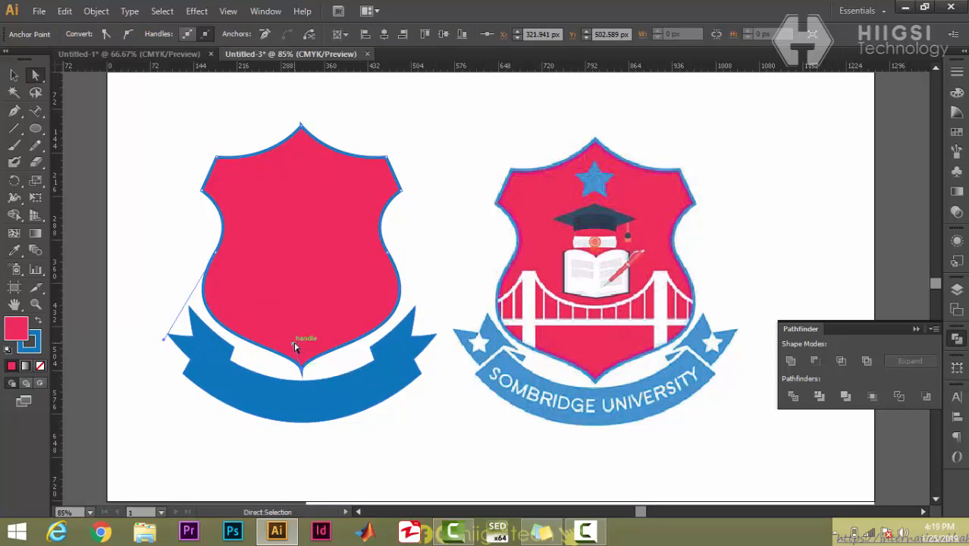
{"action": "right_click", "coordinate": [303, 373]}
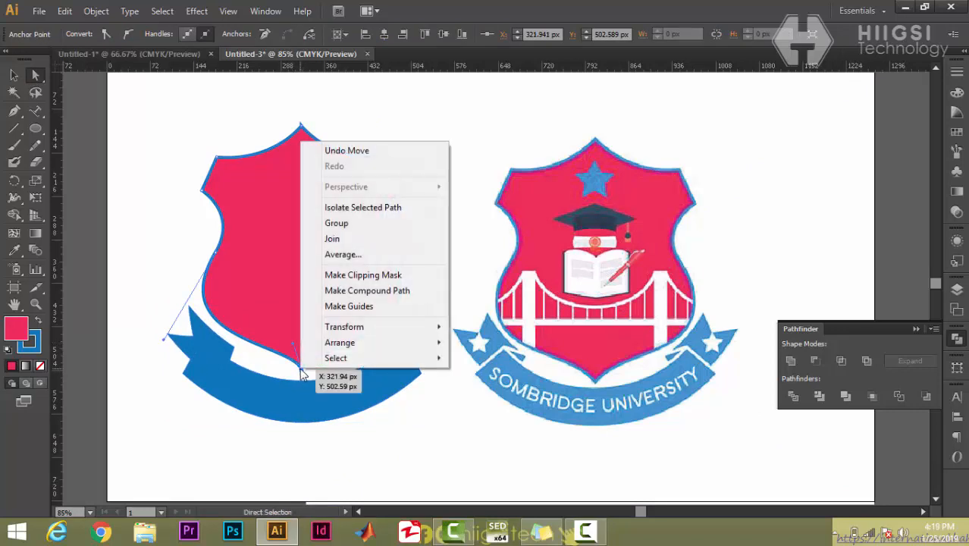
{"action": "left_click", "coordinate": [244, 451]}
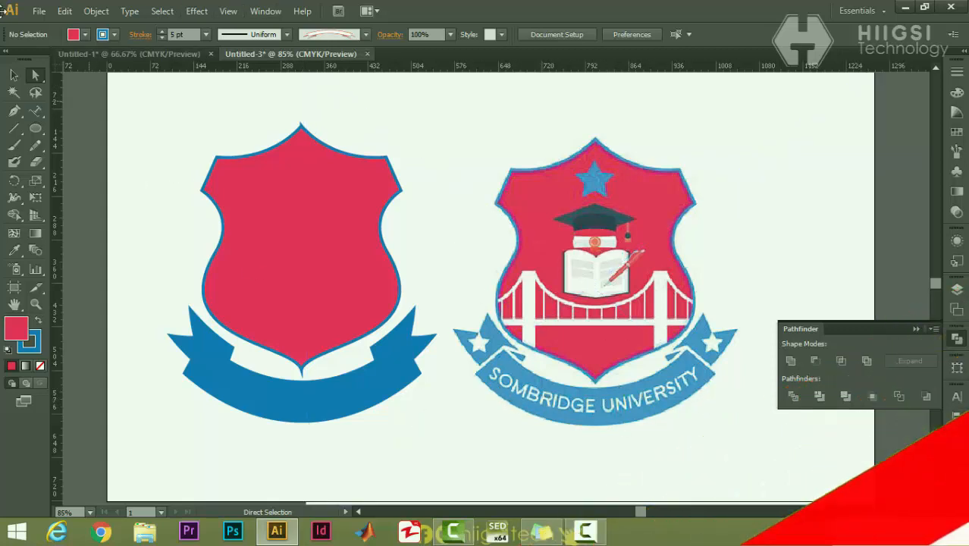
- Draw a downward-bowing curve about 349 px wide across the banner with the Pen tool, following the ribbon's arc
{"action": "left_click", "coordinate": [14, 110]}
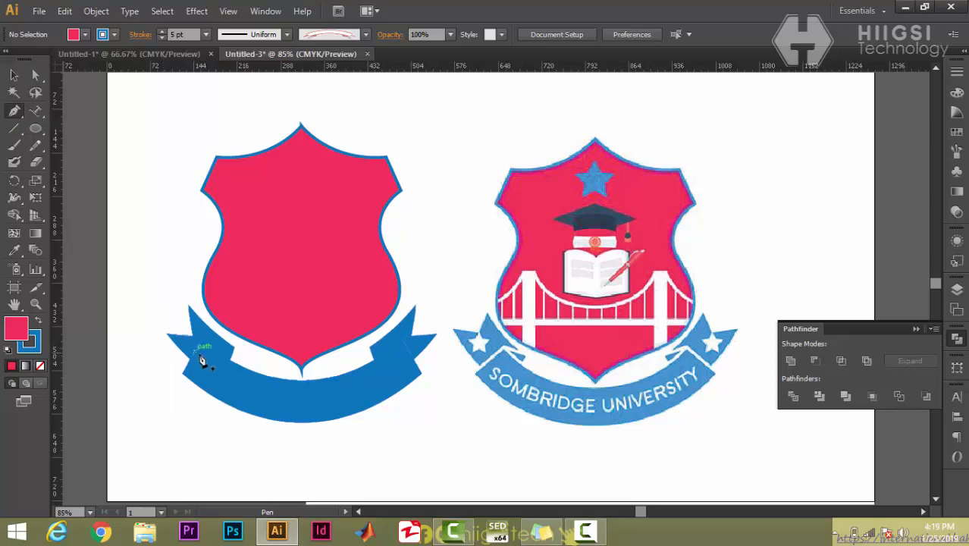
{"action": "left_click", "coordinate": [197, 367]}
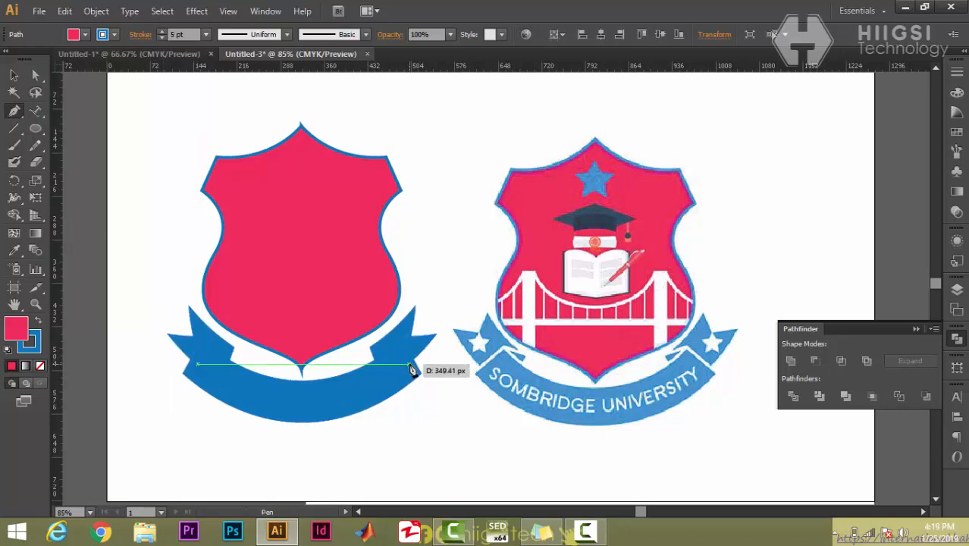
{"action": "left_click_drag", "start_coordinate": [410, 367], "coordinate": [542, 262]}
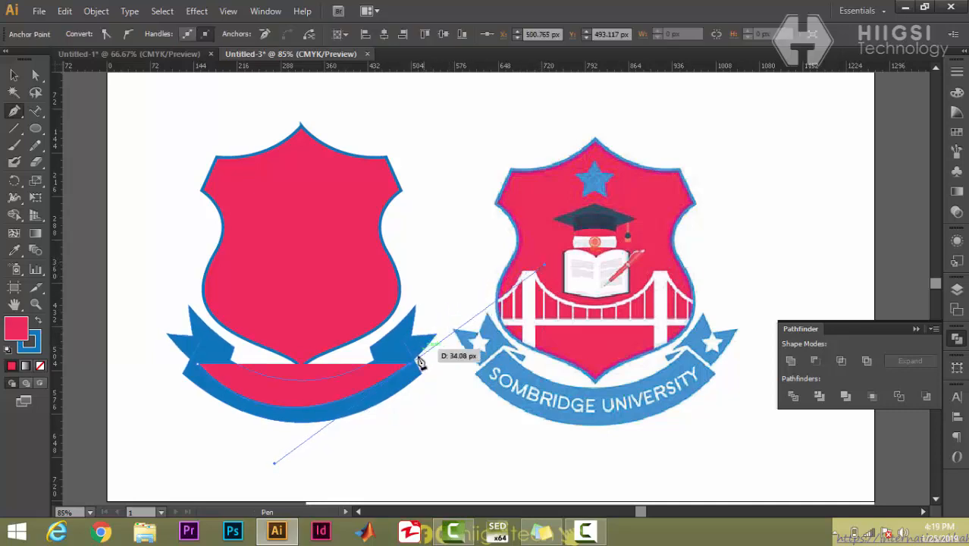
{"action": "key", "text": "a"}
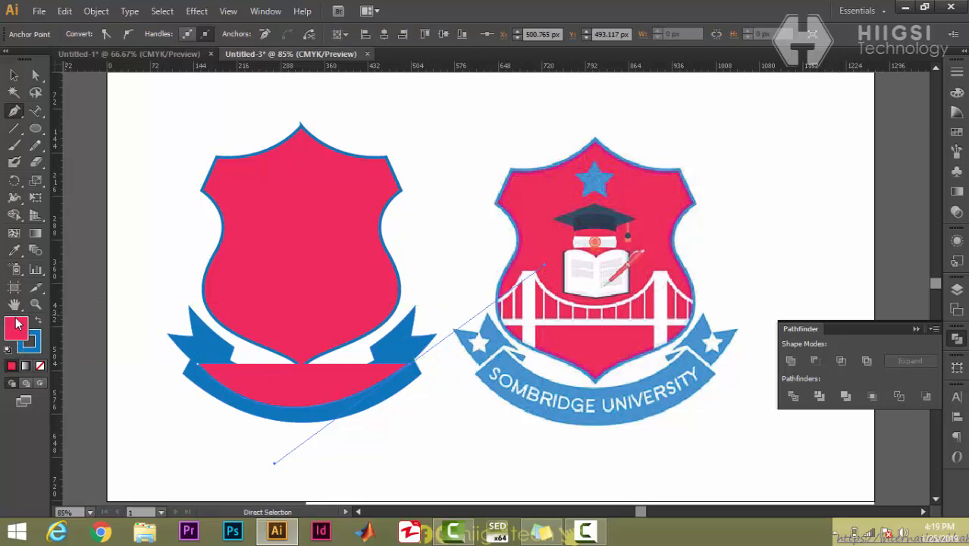
- Remove the fill from the curve on the banner and make its stroke white
{"action": "left_click", "coordinate": [40, 366]}
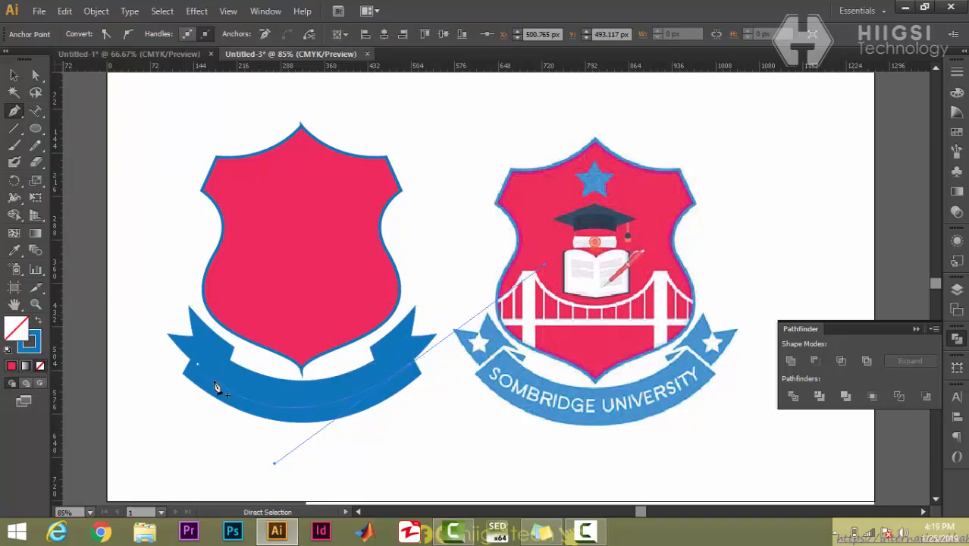
{"action": "double_click", "coordinate": [29, 341]}
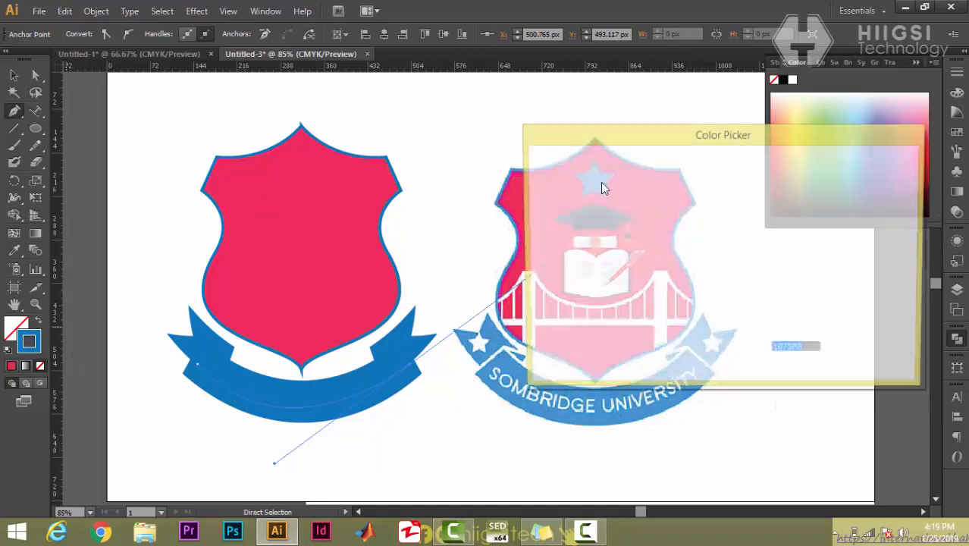
{"action": "left_click", "coordinate": [581, 169]}
{"action": "left_click", "coordinate": [878, 175]}
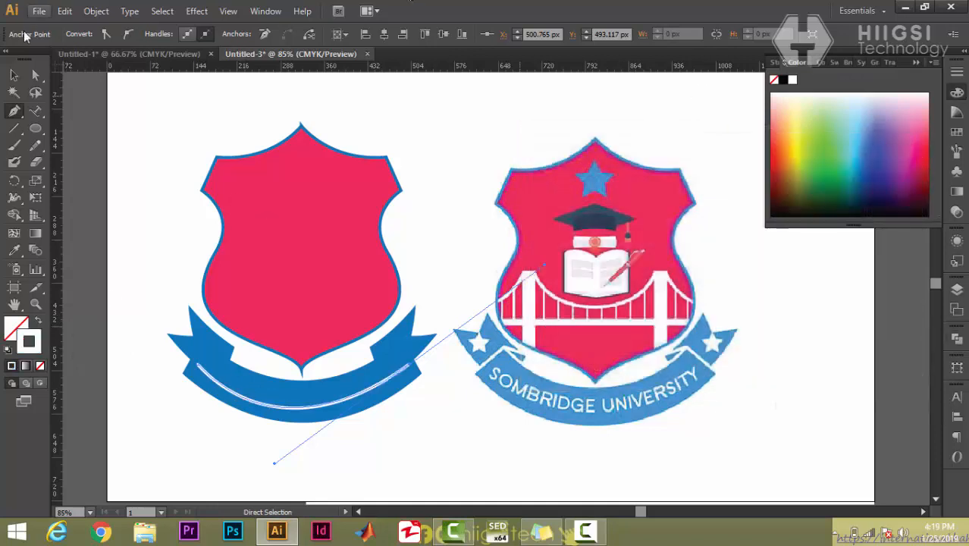
{"action": "left_click", "coordinate": [14, 74]}
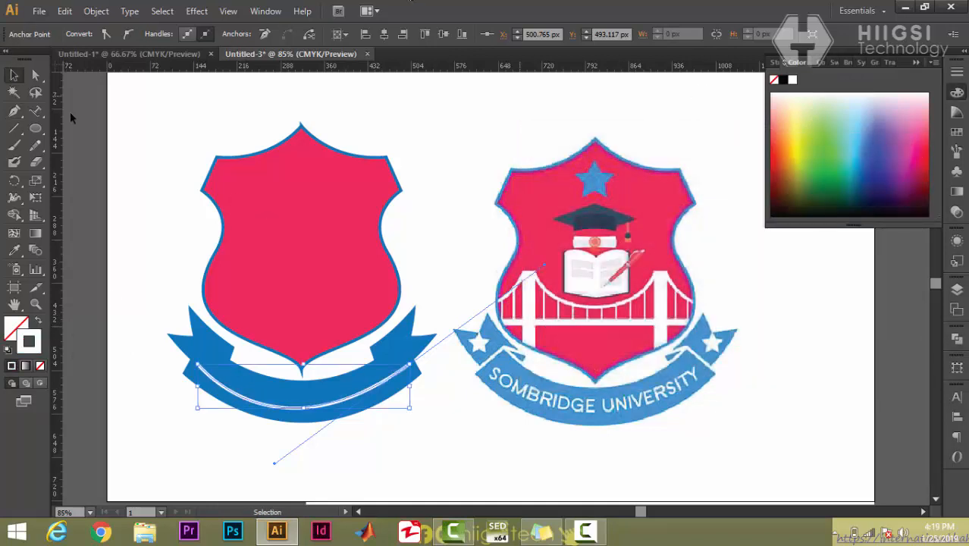
{"action": "left_click", "coordinate": [114, 227]}
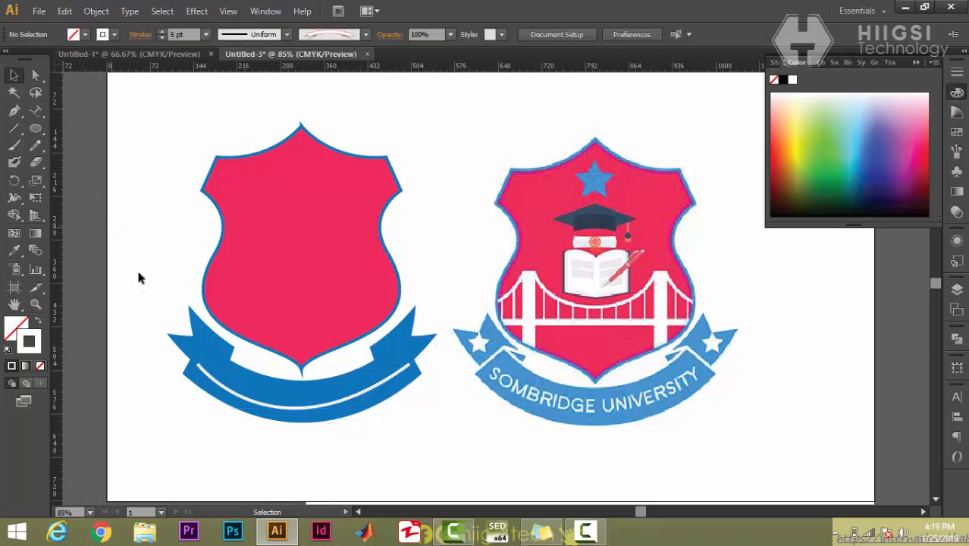
- Add the text SOMBRIDGE UNIVERSITY along the white curve on the banner using the Type on a Path tool
{"action": "left_click", "coordinate": [283, 408]}
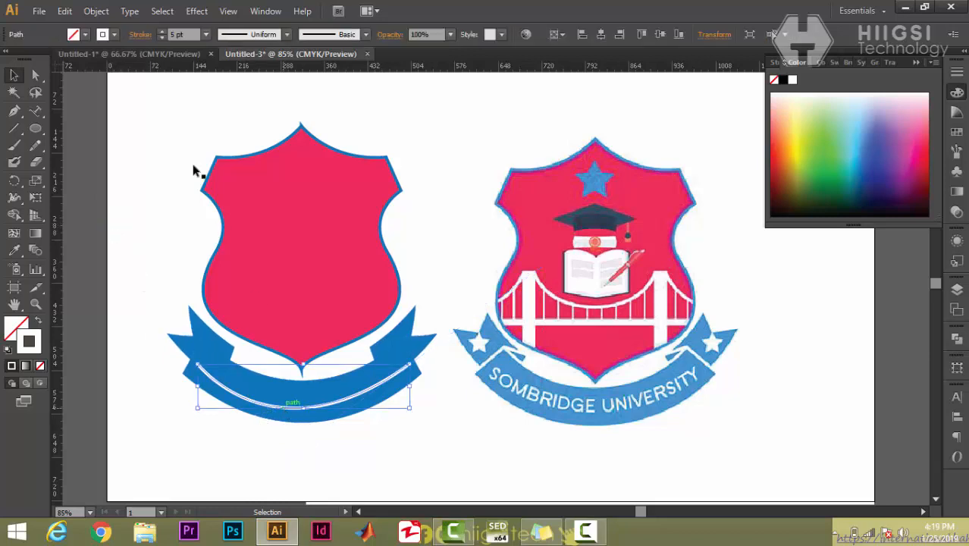
{"action": "left_click", "coordinate": [35, 111]}
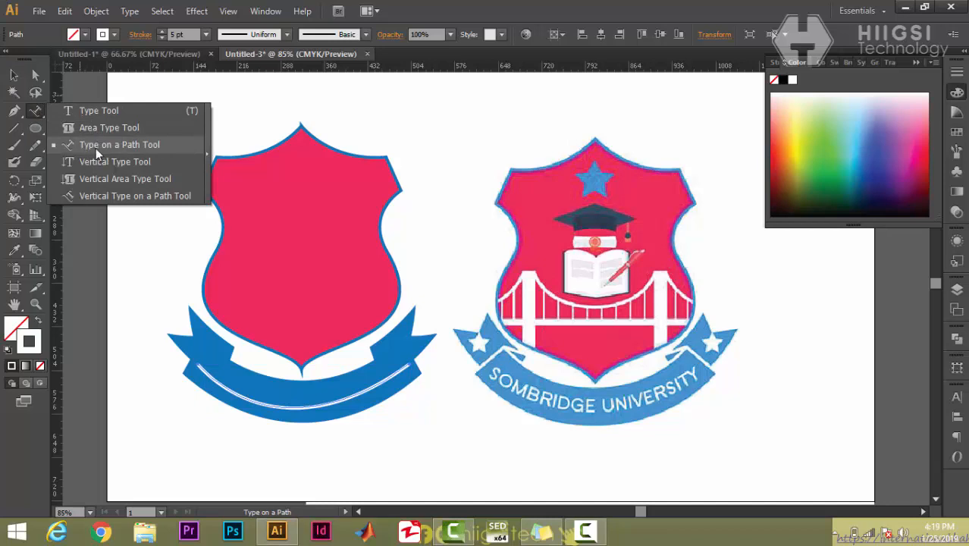
{"action": "left_click", "coordinate": [150, 145]}
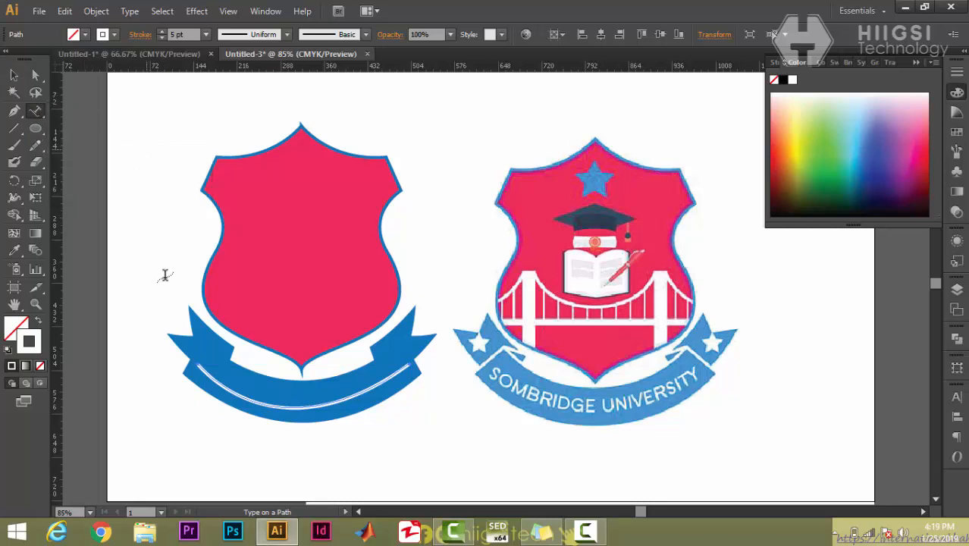
{"action": "left_click", "coordinate": [204, 374]}
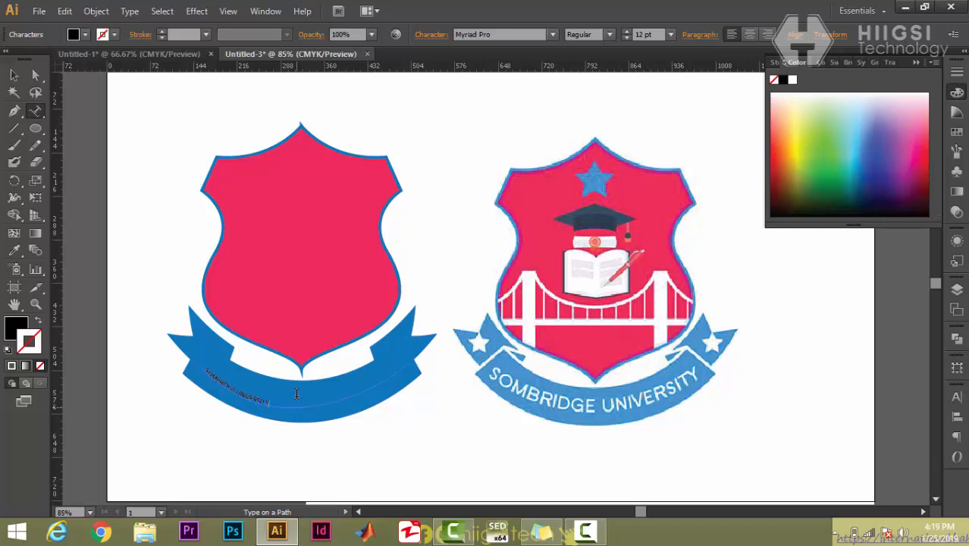
- Set the whole banner text to Bold style with a font size of 30 pt
{"action": "key", "text": "ctrl+a"}
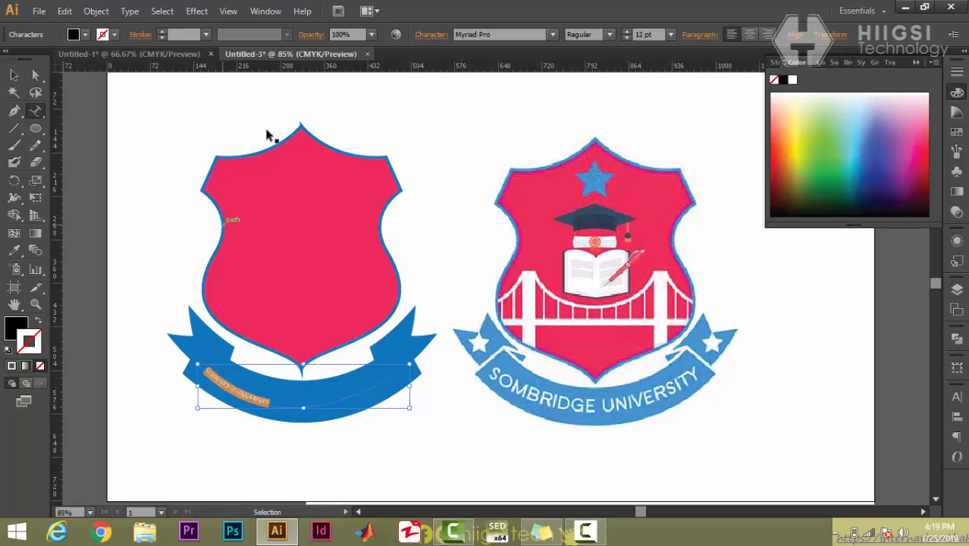
{"action": "left_click", "coordinate": [626, 32]}
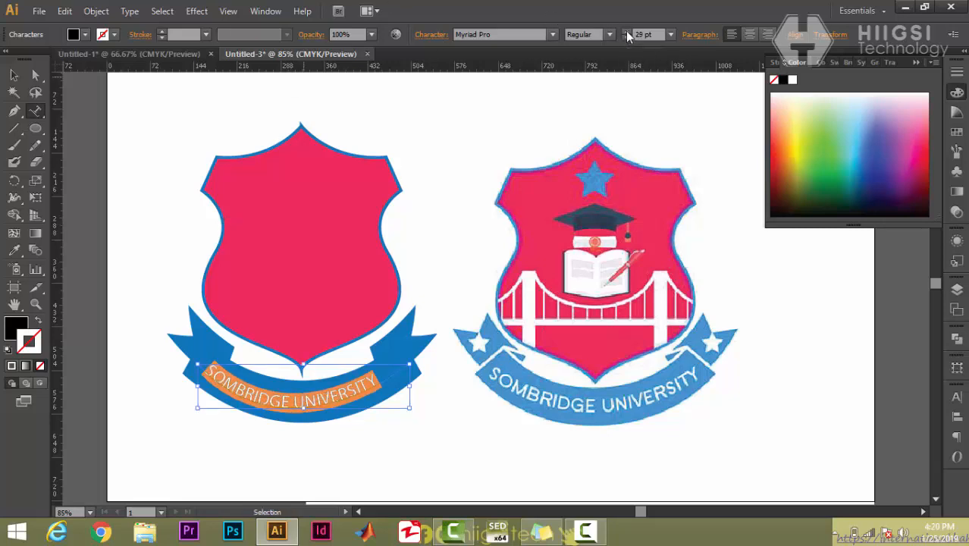
{"action": "left_click", "coordinate": [626, 34]}
{"action": "left_click", "coordinate": [626, 33]}
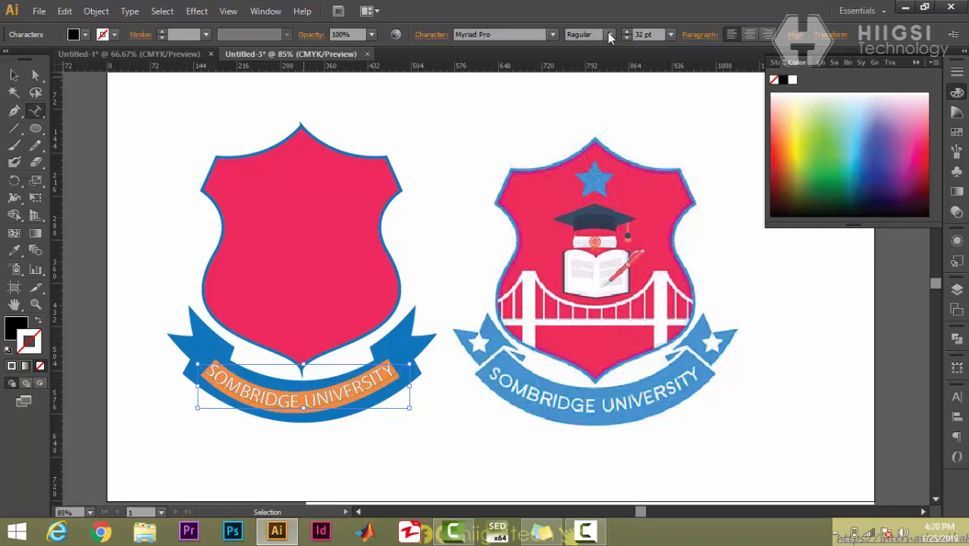
{"action": "left_click", "coordinate": [609, 34]}
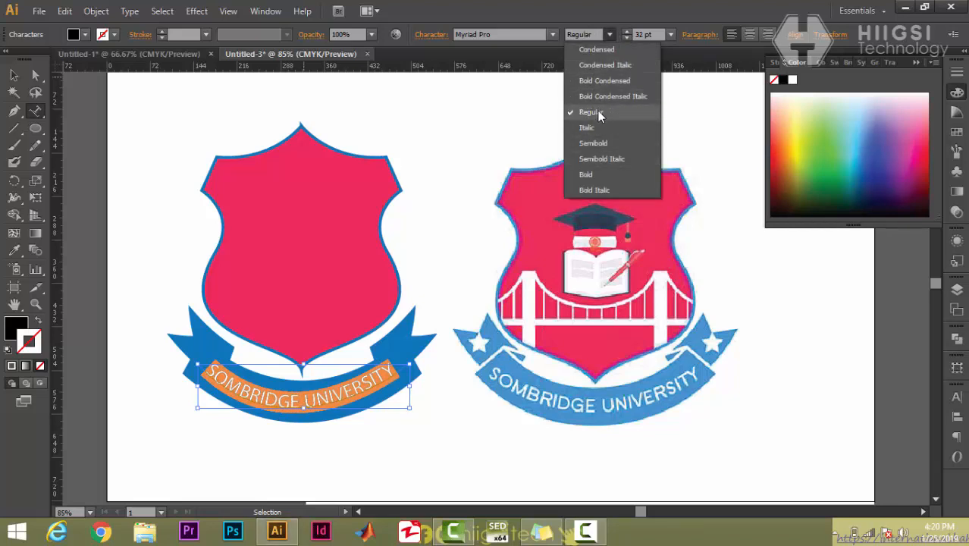
{"action": "left_click", "coordinate": [590, 174]}
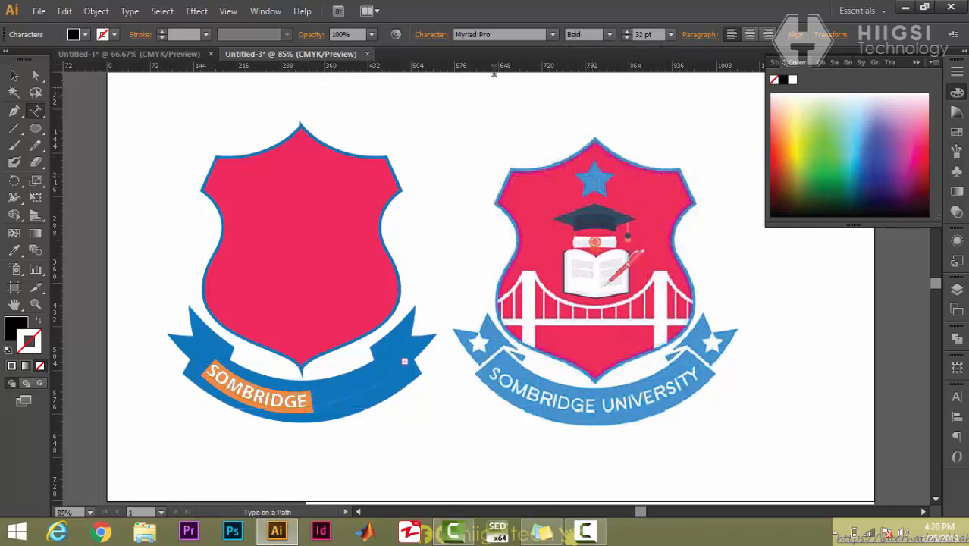
{"action": "left_click", "coordinate": [626, 38]}
{"action": "left_click", "coordinate": [626, 38]}
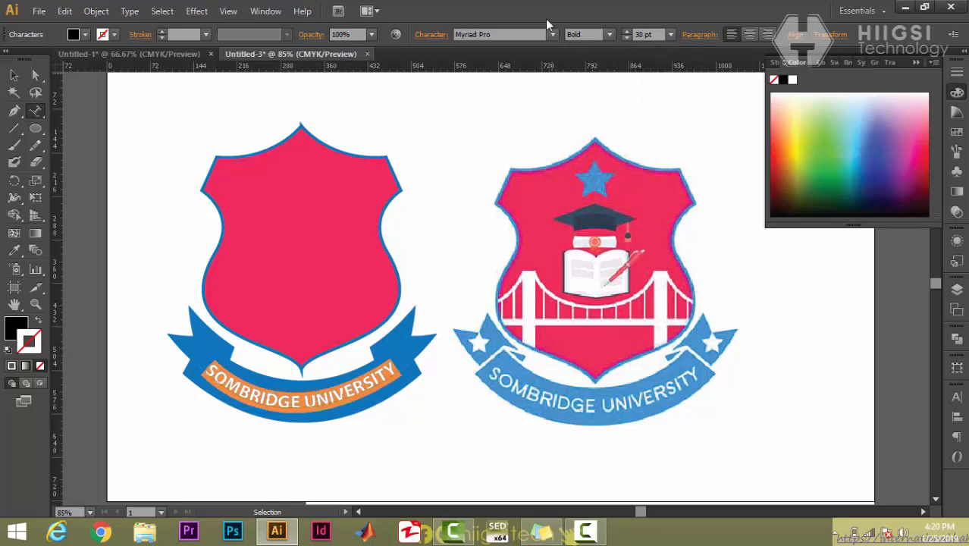
- Recolor the banner text white by sampling the blank white area below the banner with the Eyedropper
{"action": "left_click", "coordinate": [14, 74]}
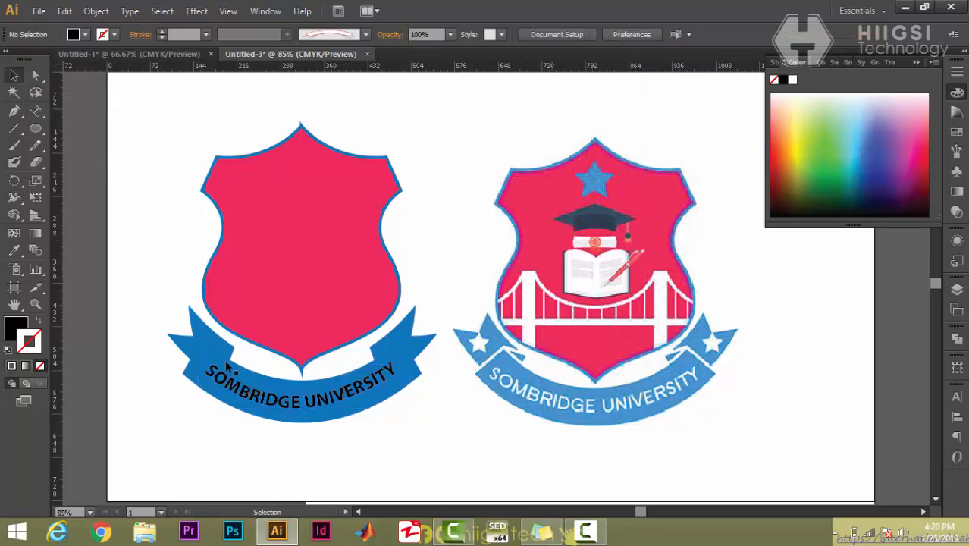
{"action": "key", "text": "i"}
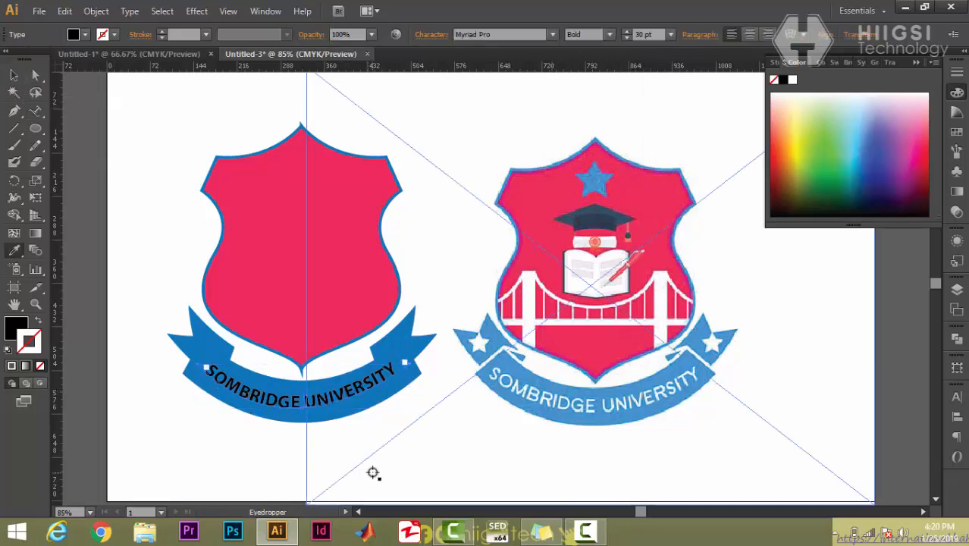
{"action": "left_click", "coordinate": [369, 478]}
{"action": "left_click", "coordinate": [13, 74]}
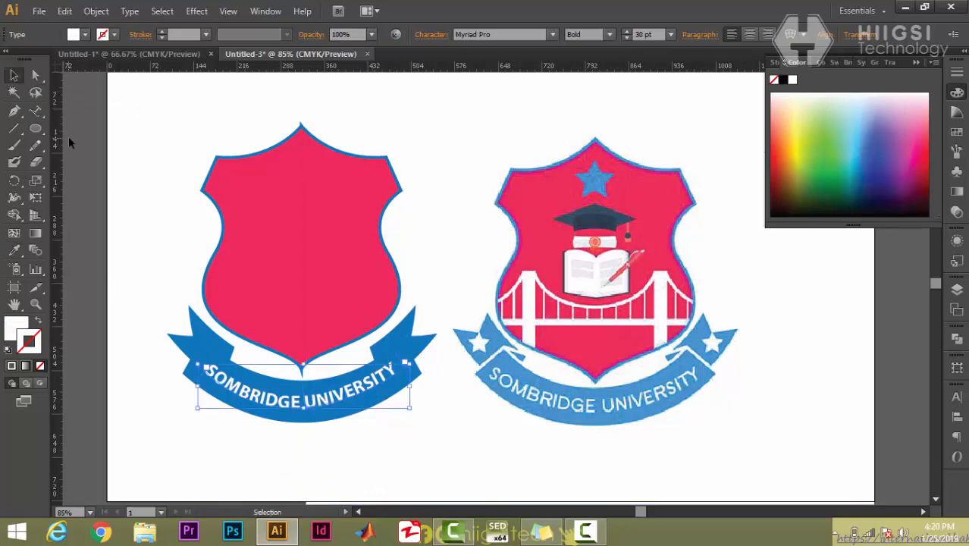
{"action": "left_click", "coordinate": [114, 122]}
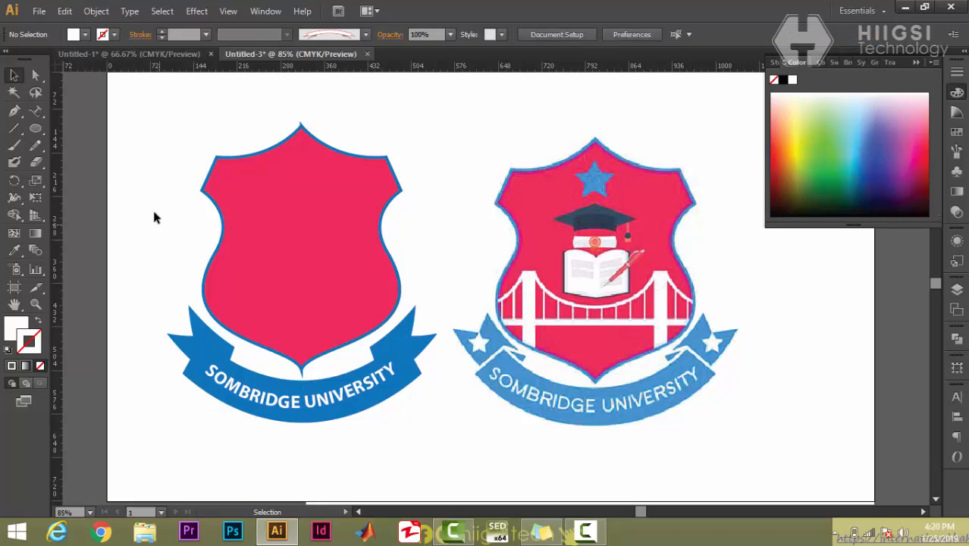
- Draw a small upright five-pointed star centered in the upper part of the red shield with the Star tool
{"action": "scroll", "coordinate": [156, 213], "scroll_direction": "down", "scroll_amount": 2}
{"action": "scroll", "coordinate": [158, 211], "scroll_direction": "up", "scroll_amount": 2}
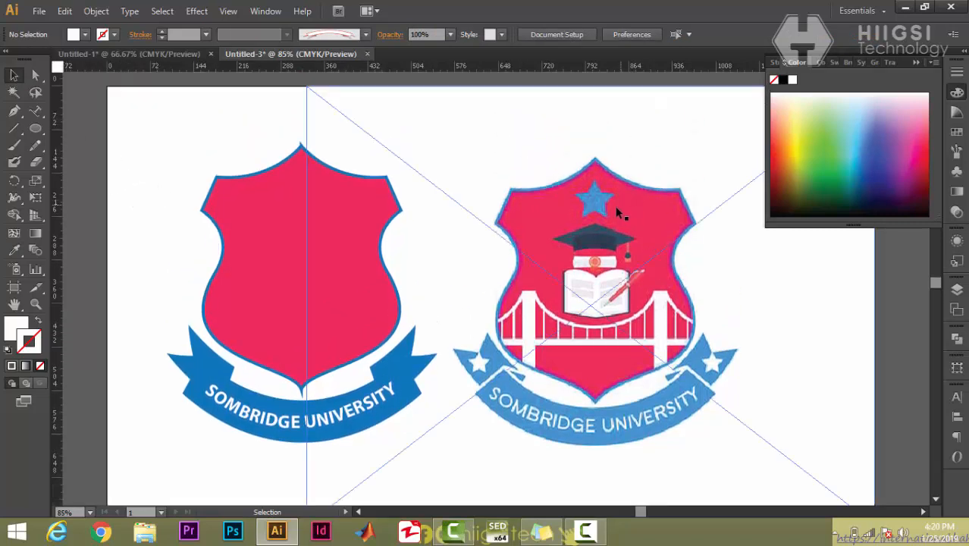
{"action": "left_click", "coordinate": [37, 130]}
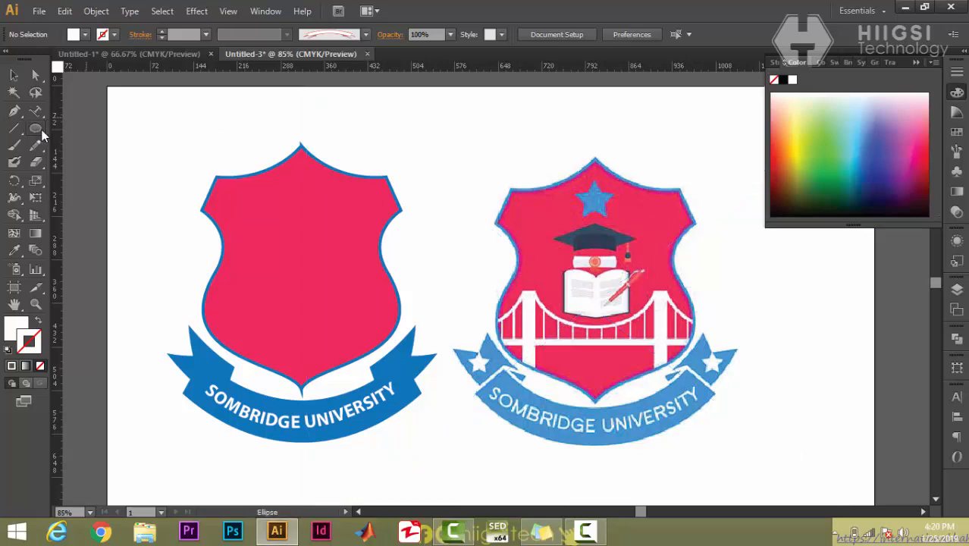
{"action": "left_click", "coordinate": [42, 129]}
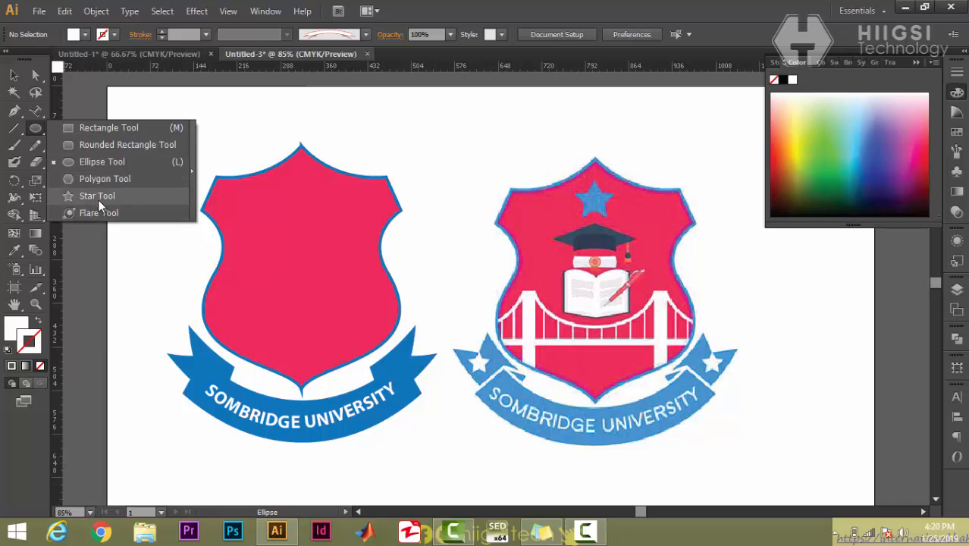
{"action": "left_click", "coordinate": [98, 200]}
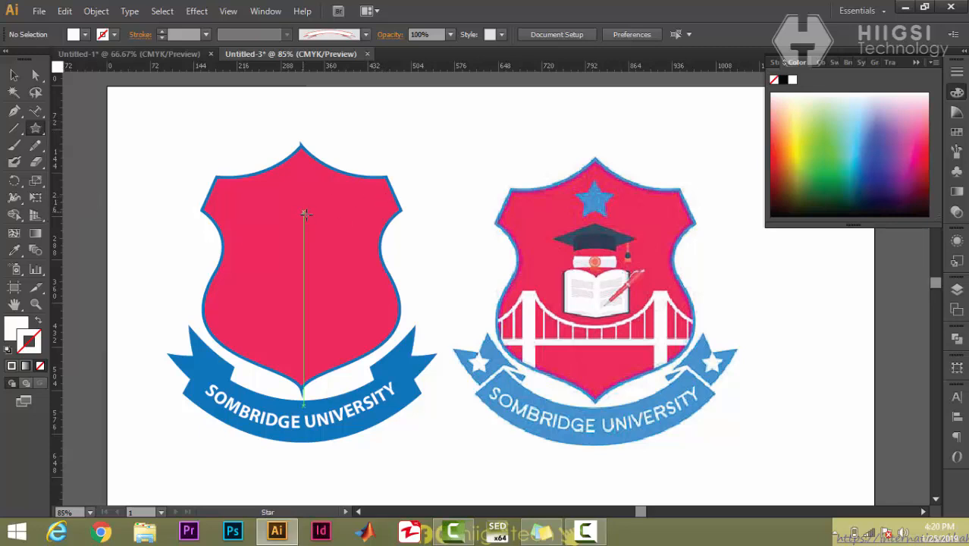
{"action": "left_click_drag", "start_coordinate": [304, 215], "coordinate": [313, 235]}
- Fill the star with the banner's blue using the Eyedropper and scale it down slightly about its center
{"action": "key", "text": "i"}
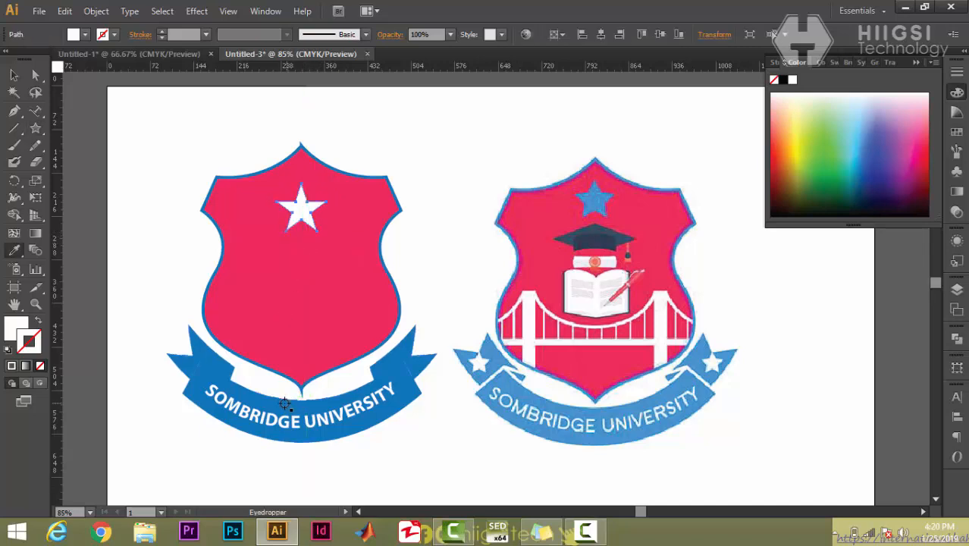
{"action": "left_click", "coordinate": [285, 404]}
{"action": "left_click", "coordinate": [13, 74]}
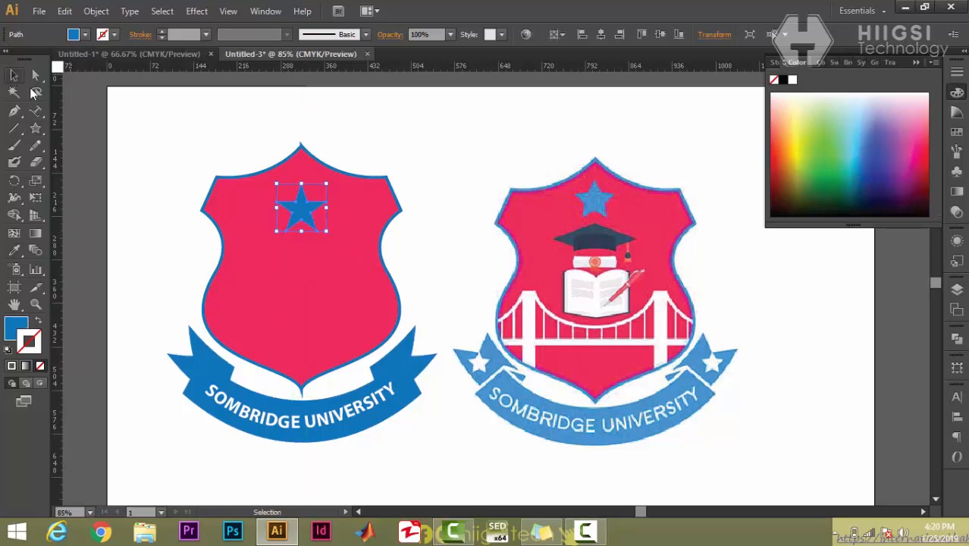
{"action": "left_click", "coordinate": [130, 134]}
{"action": "left_click", "coordinate": [304, 214]}
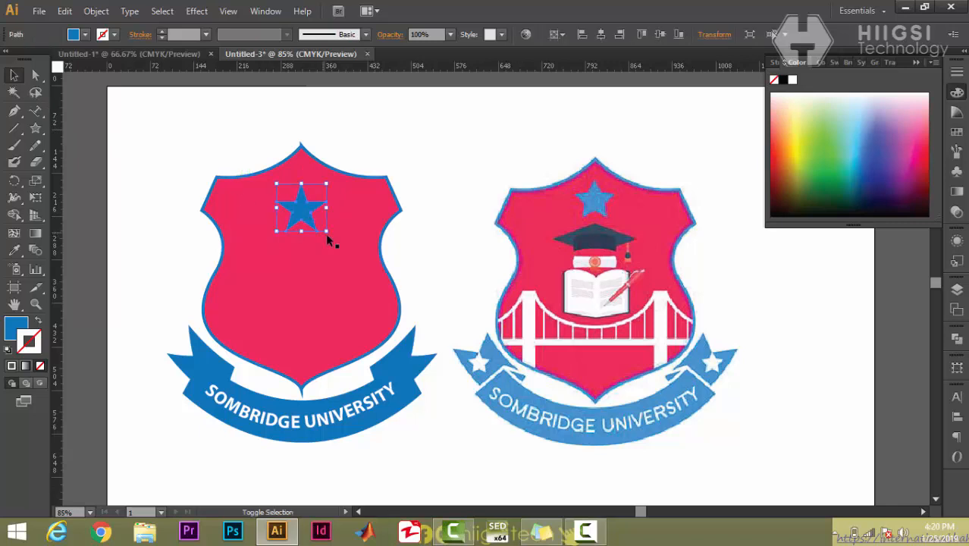
{"action": "left_click_drag", "start_coordinate": [327, 235], "coordinate": [320, 225]}
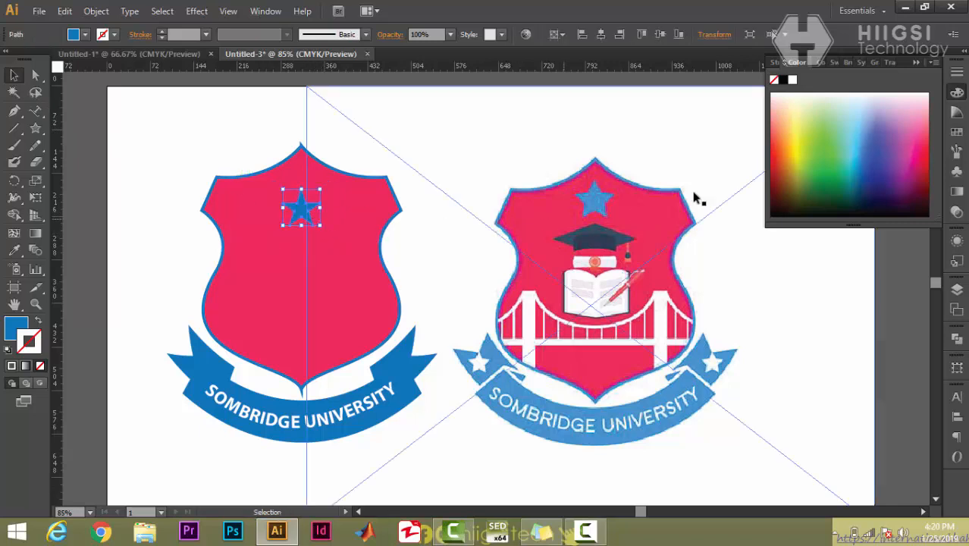
{"action": "left_click", "coordinate": [601, 228]}
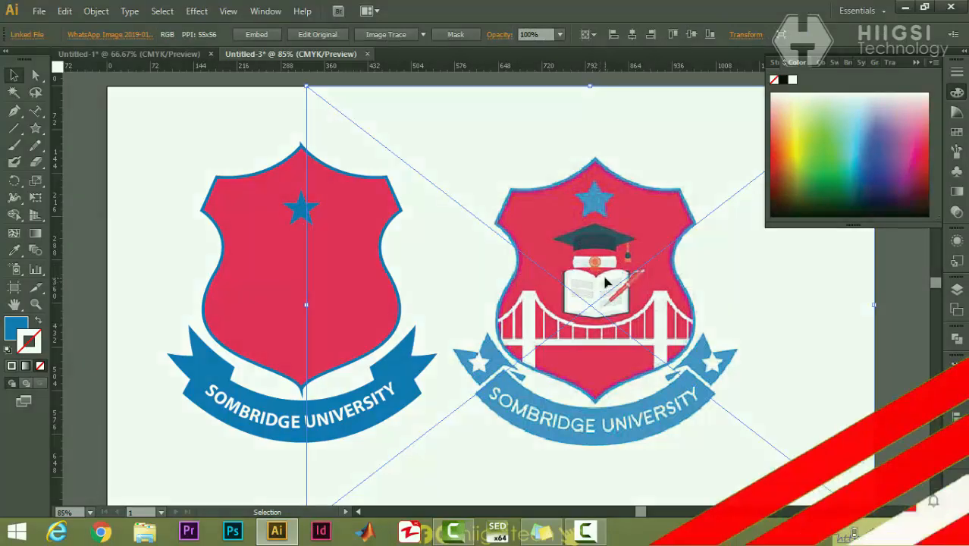
{"action": "scroll", "coordinate": [474, 226], "scroll_direction": "down", "scroll_amount": 1}
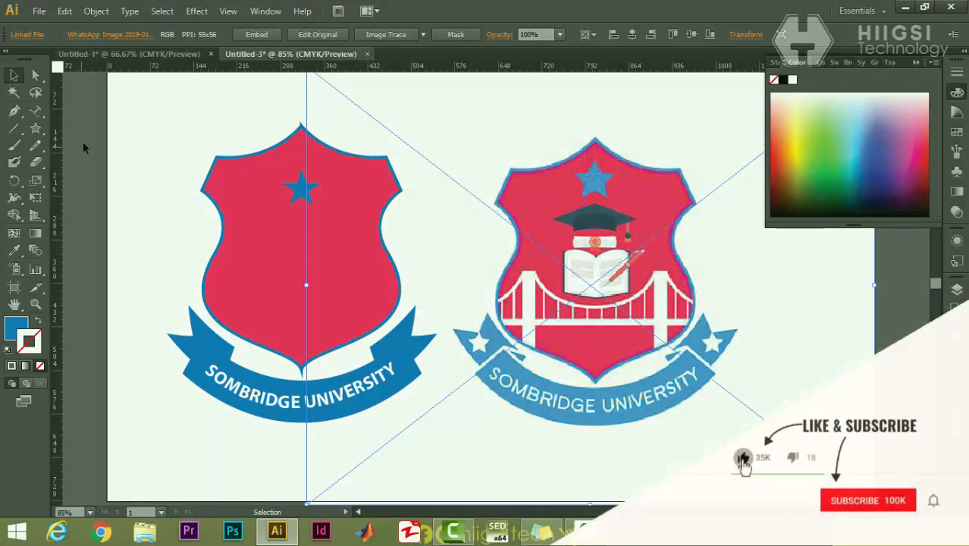
{"action": "left_click", "coordinate": [85, 151]}
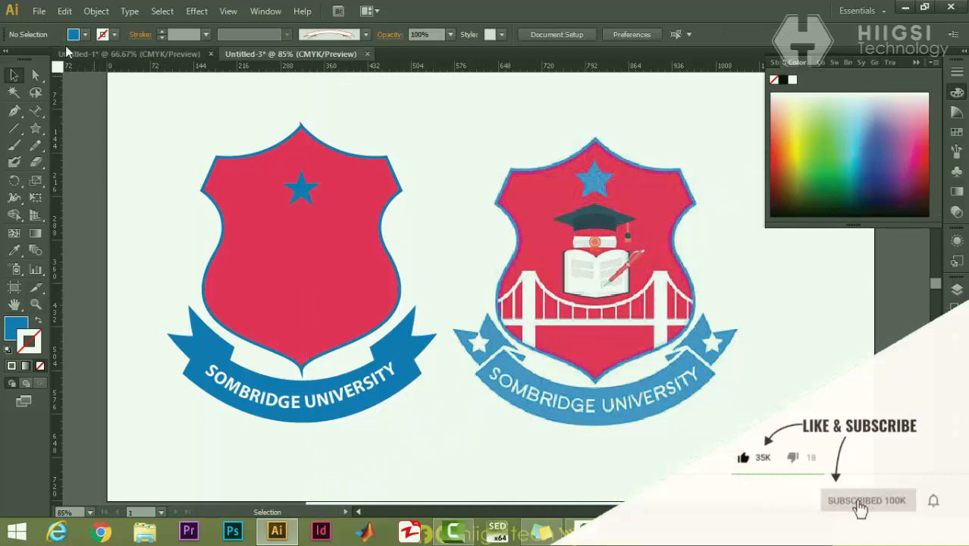